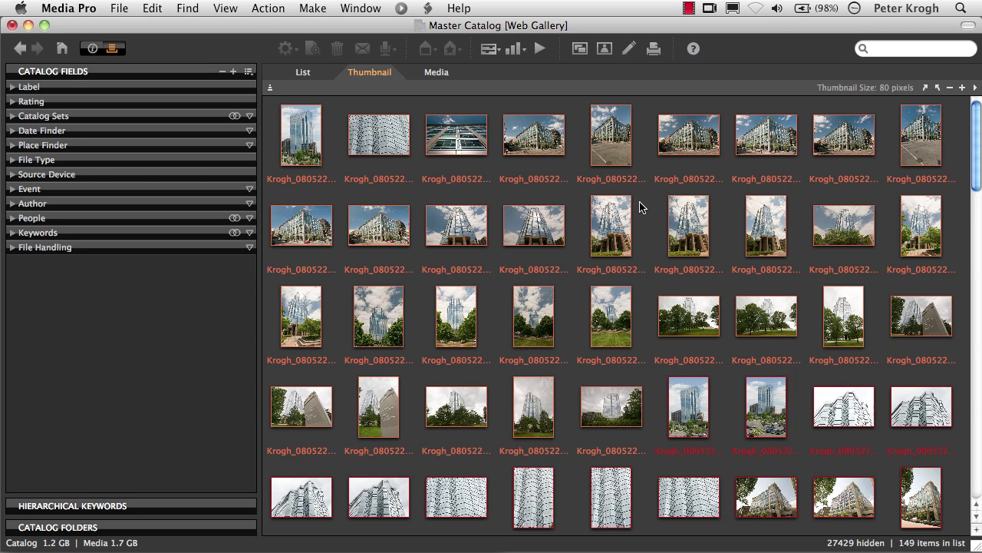
Uncheck 'Use embedded preview (if available)' in the Raw Media Rendering preferences and accept
left_click(86, 8)
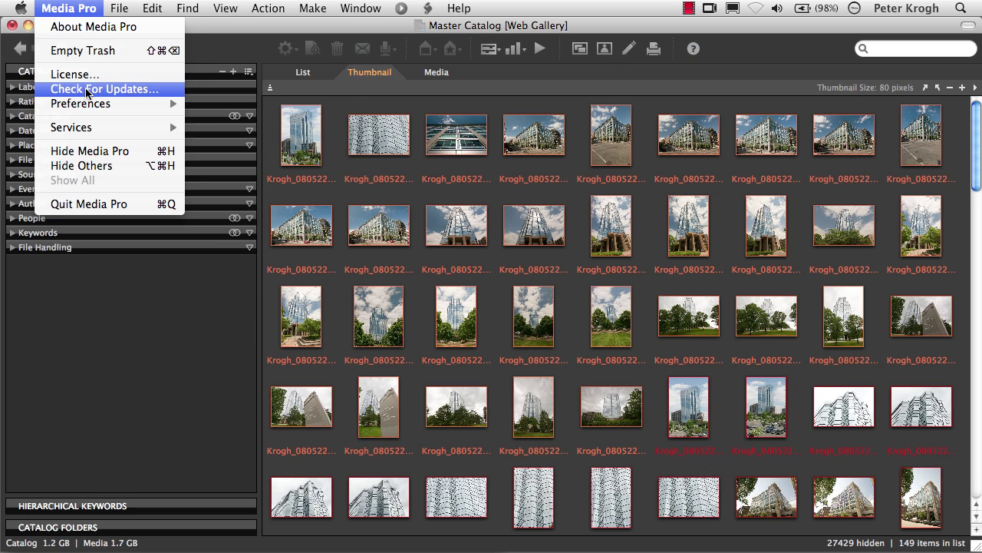
mouse_move(88, 103)
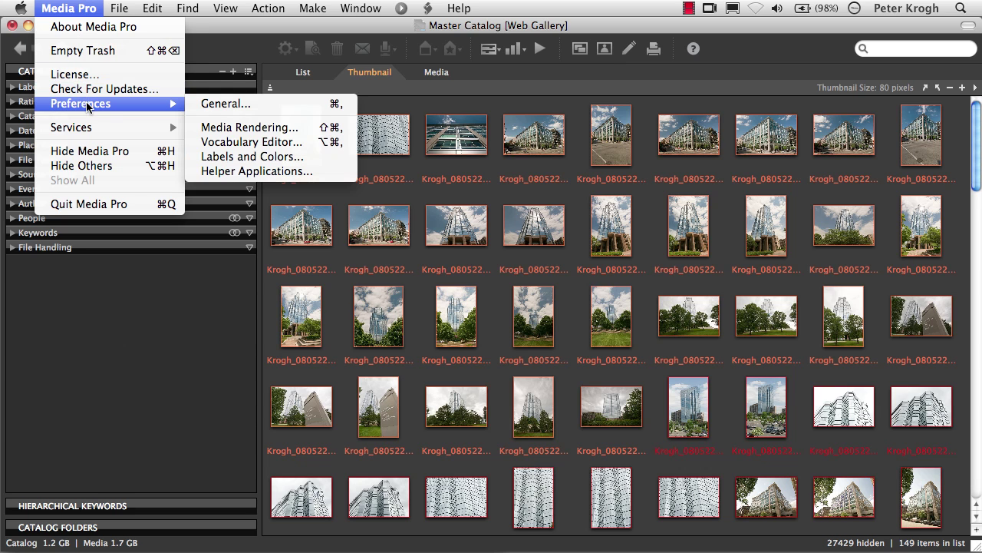
left_click(226, 128)
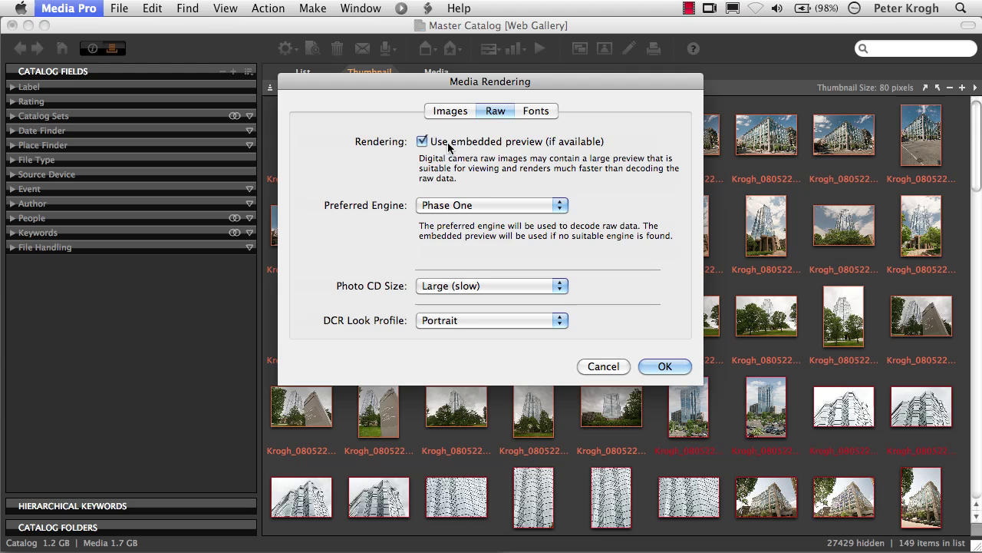
left_click(421, 142)
left_click(422, 142)
left_click(423, 141)
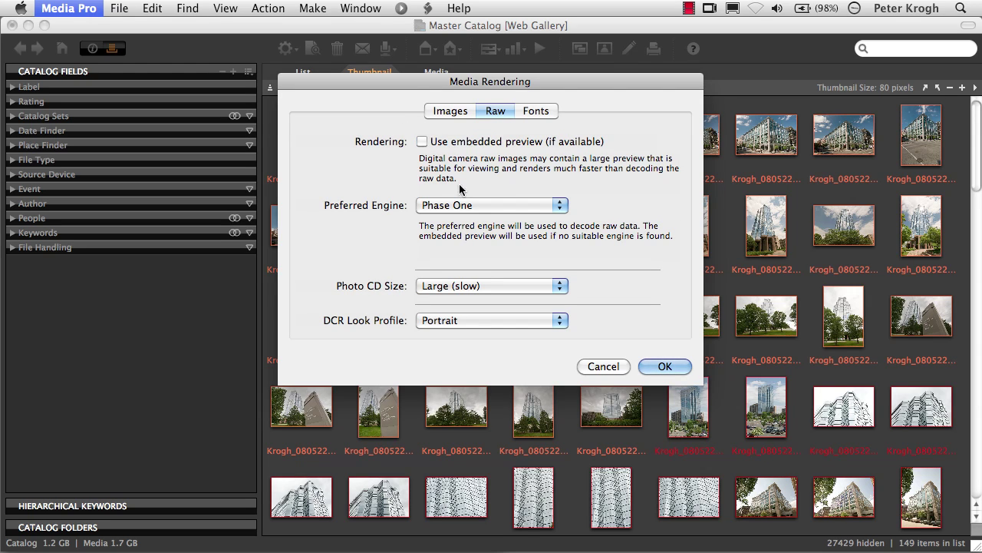
left_click(665, 366)
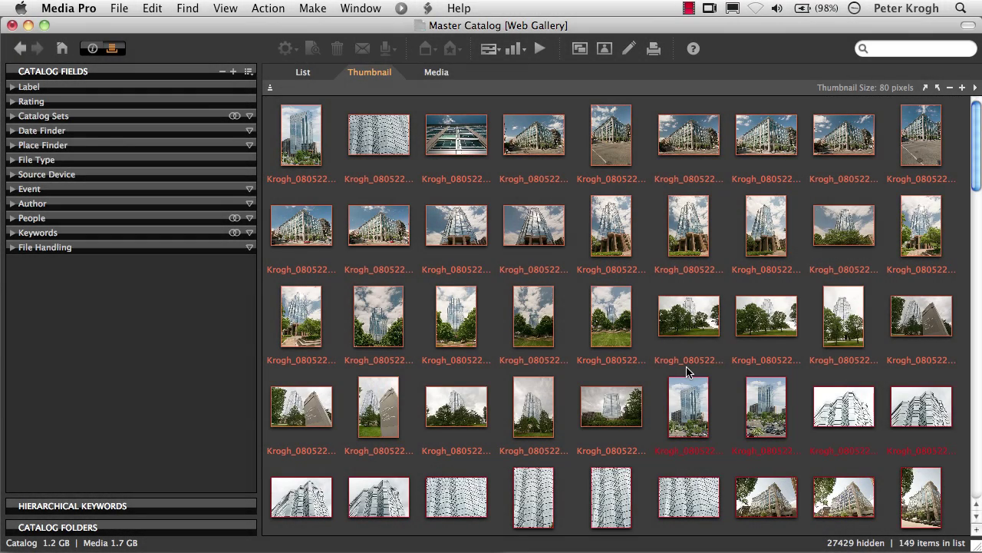
Select the first three rows of photos and start a print from File > Print
left_click(306, 136)
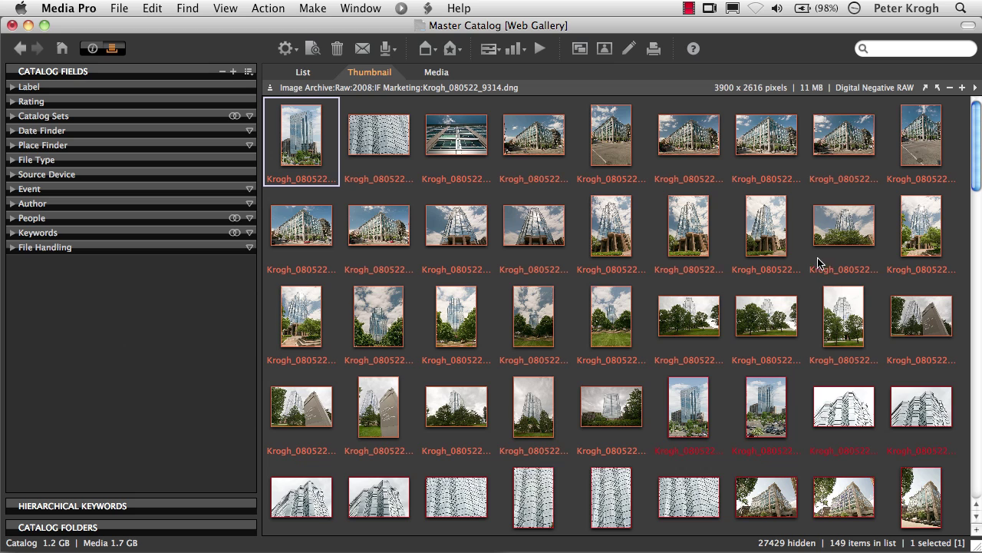
left_click(923, 314, "shift")
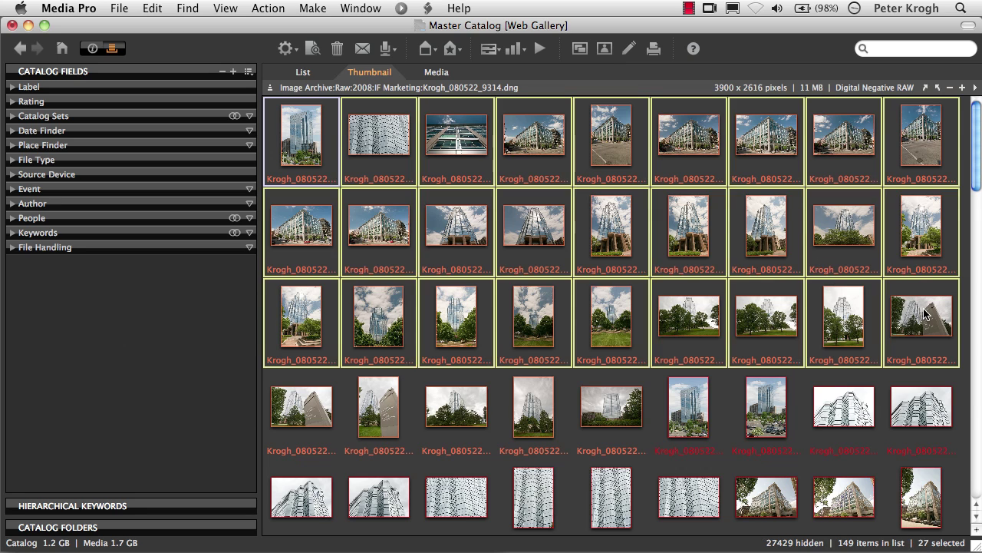
left_click(119, 9)
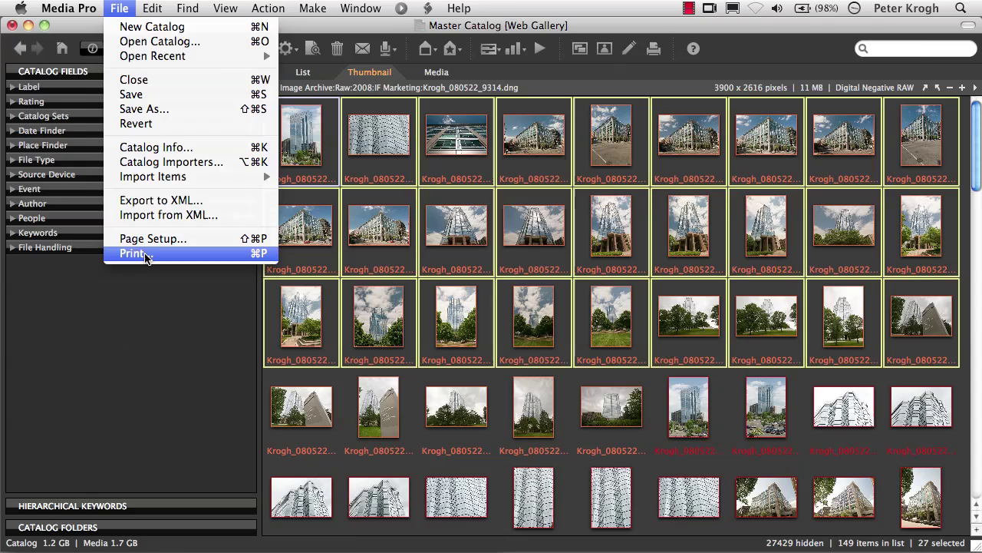
left_click(136, 253)
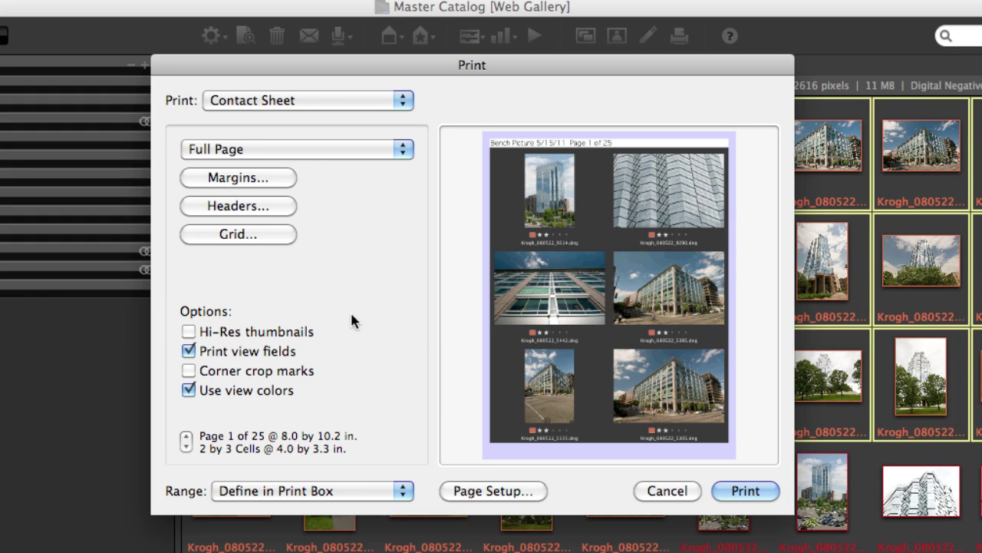
Set the contact sheet grid to 3 × 4 cells and turn off view colours
left_click(241, 236)
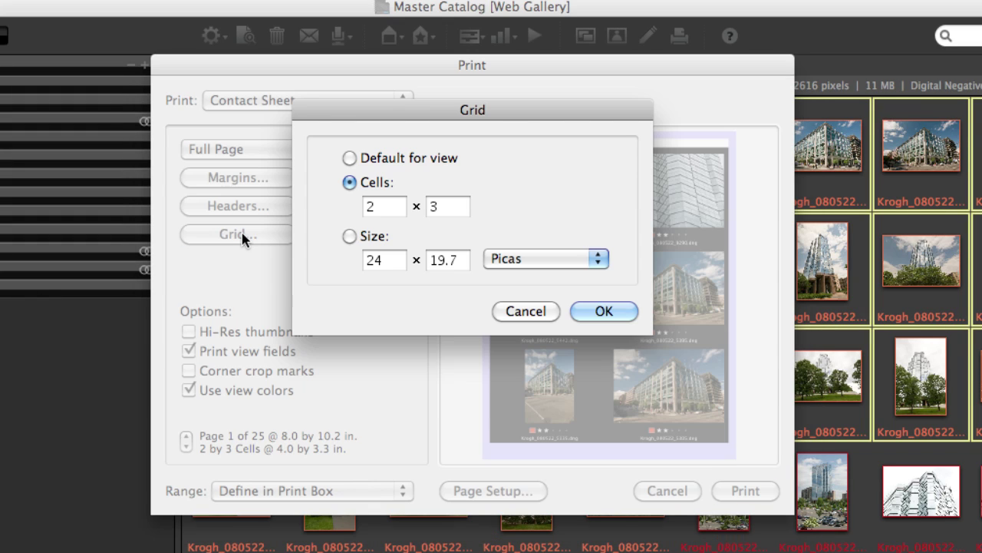
double_click(378, 205)
type("3")
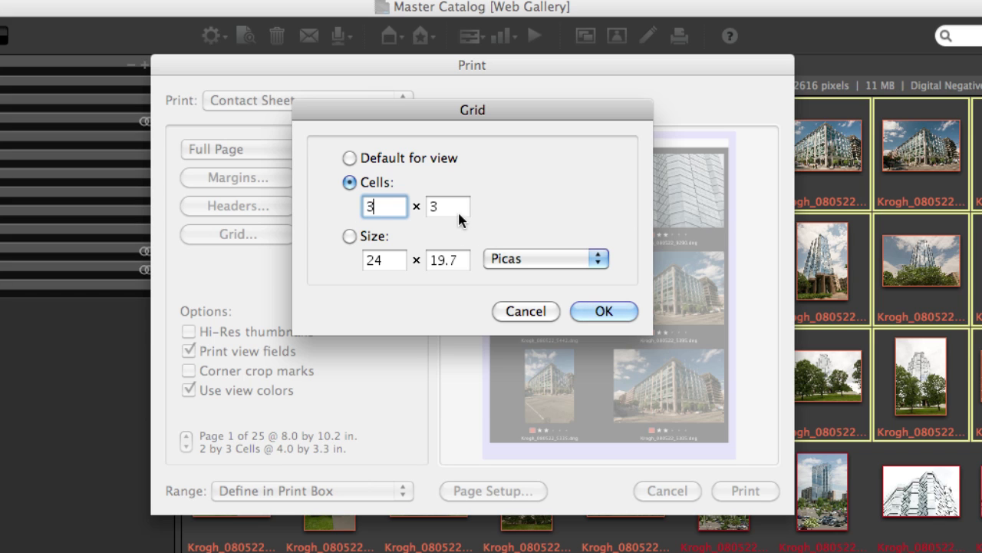
double_click(457, 209)
type("4")
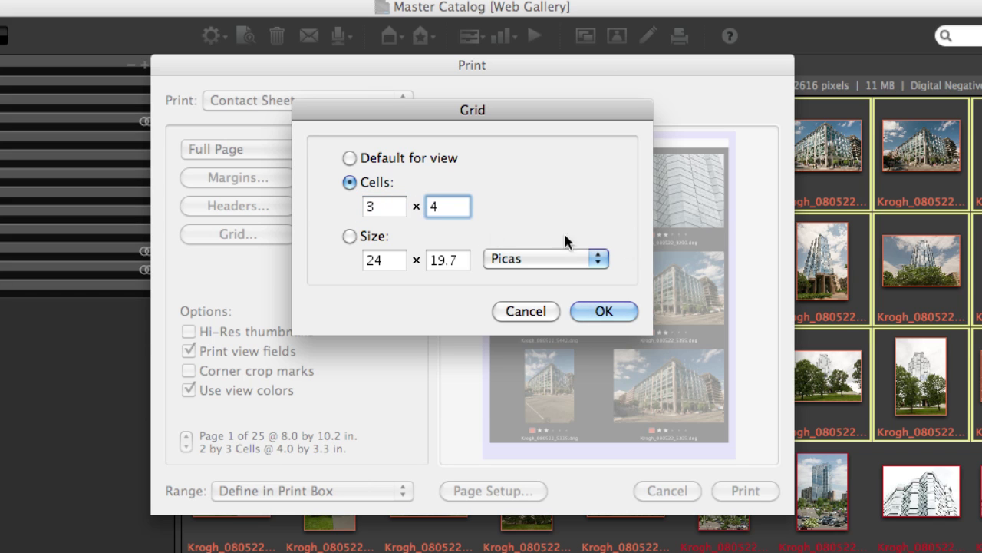
left_click(603, 311)
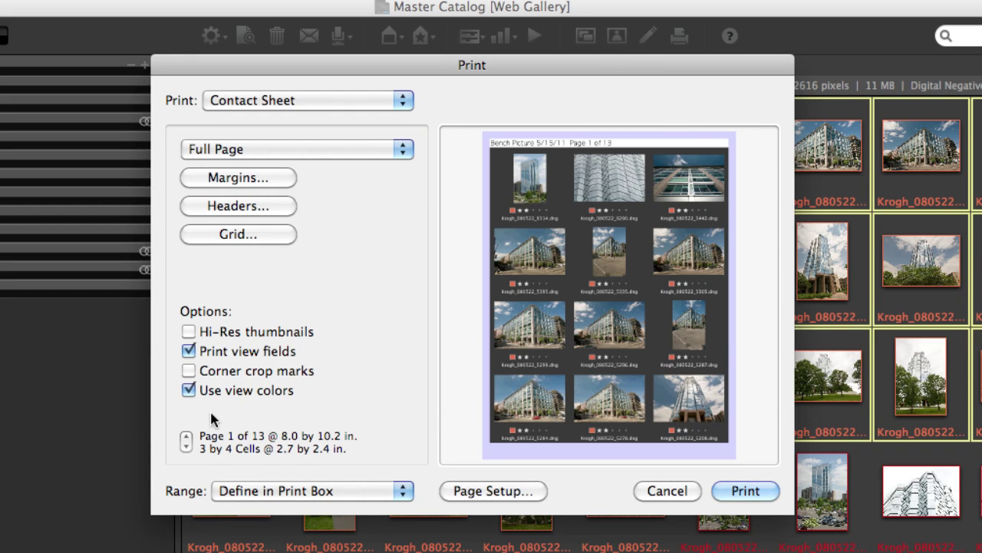
left_click(189, 388)
left_click(189, 388)
left_click(189, 390)
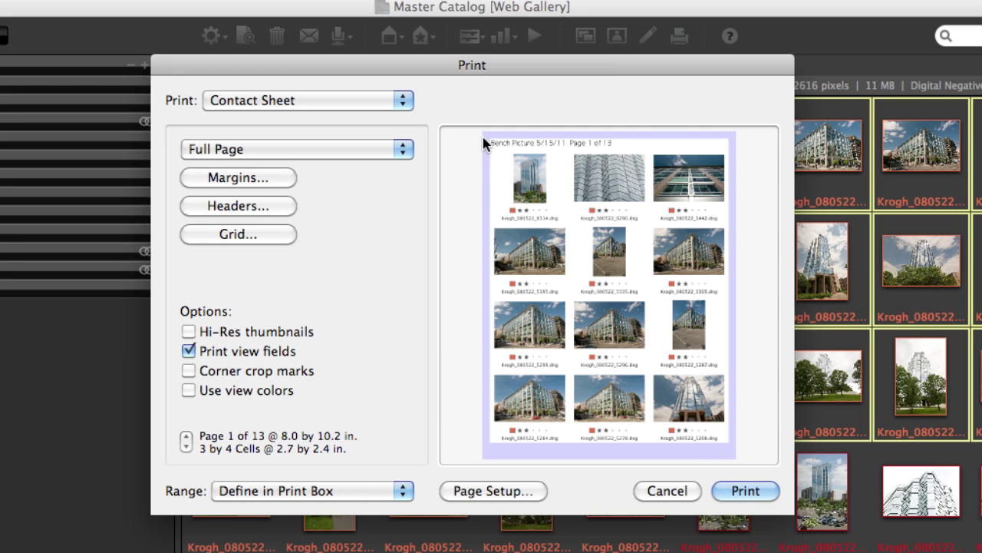
Replace 'Bench Picture' in the header with '1919 M St. NW', keeping the date and page codes
left_click(265, 209)
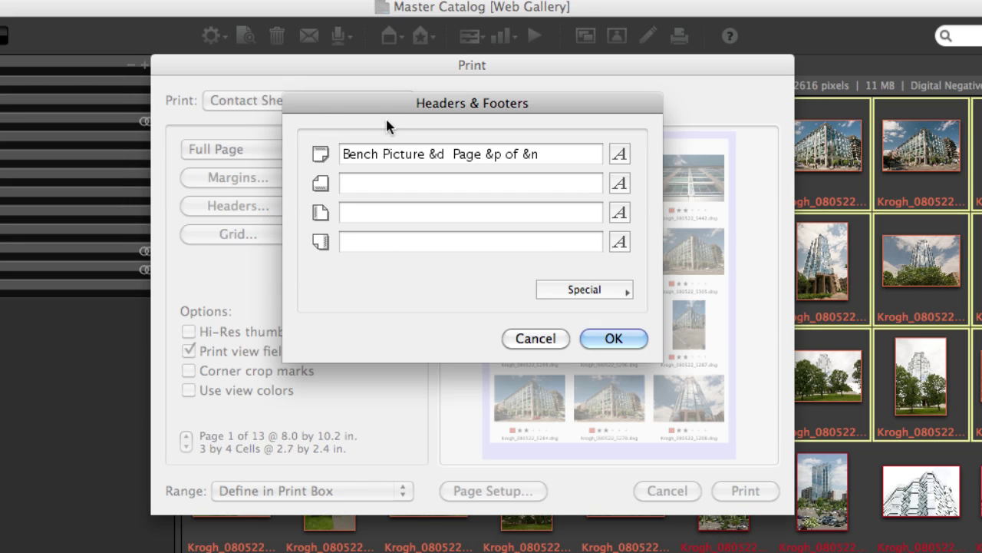
left_click_drag(342, 154, 425, 156)
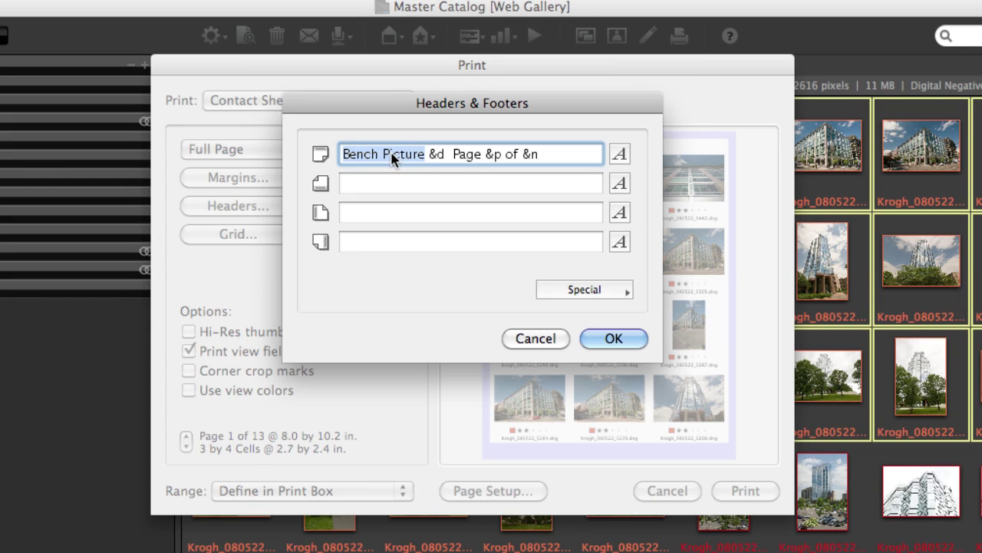
type("1919 M ")
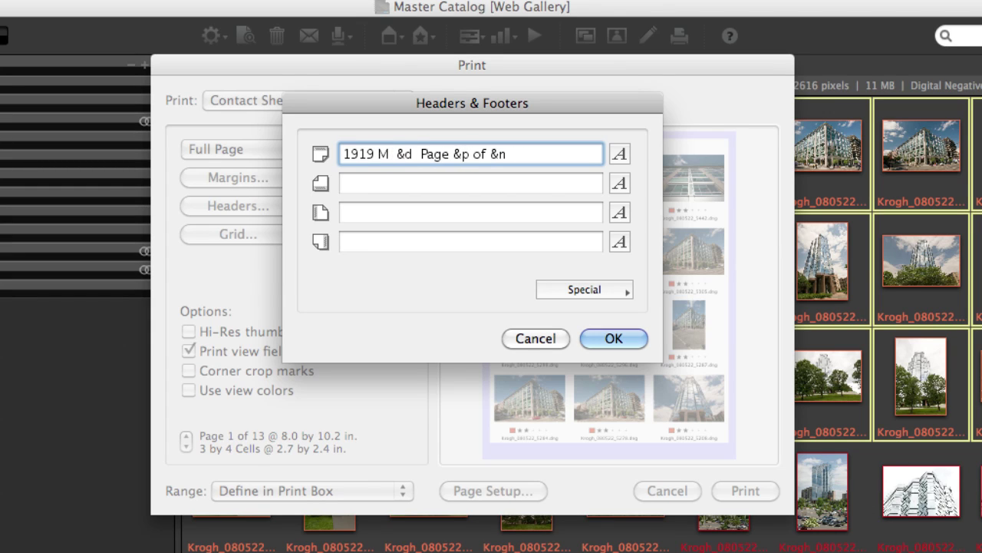
type("St. NW")
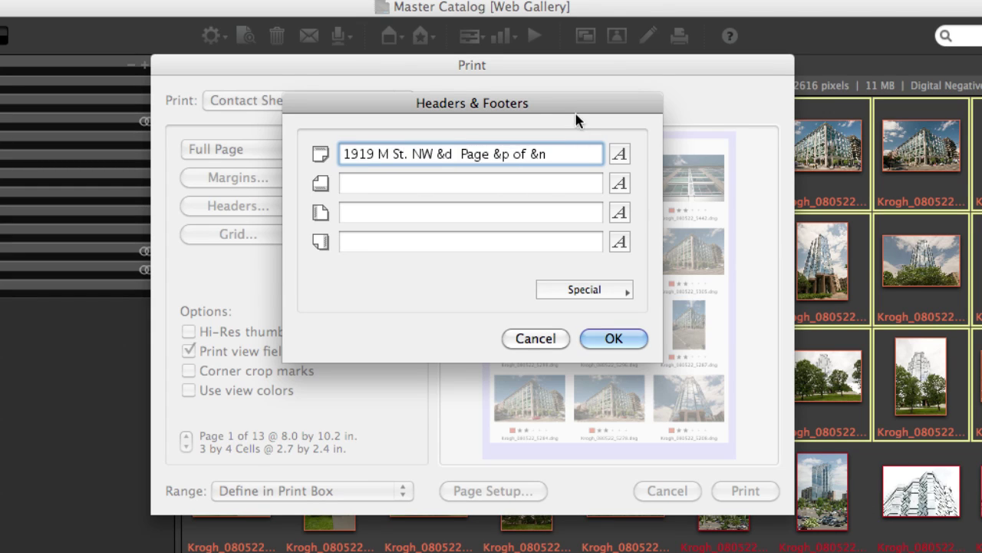
left_click_drag(437, 156, 453, 157)
left_click(623, 294)
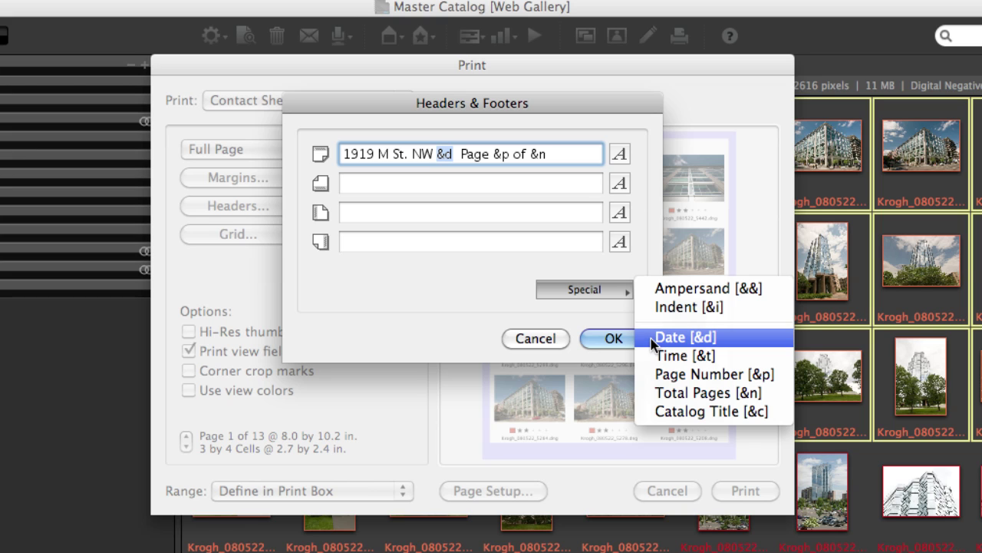
left_click(428, 221)
left_click(585, 289)
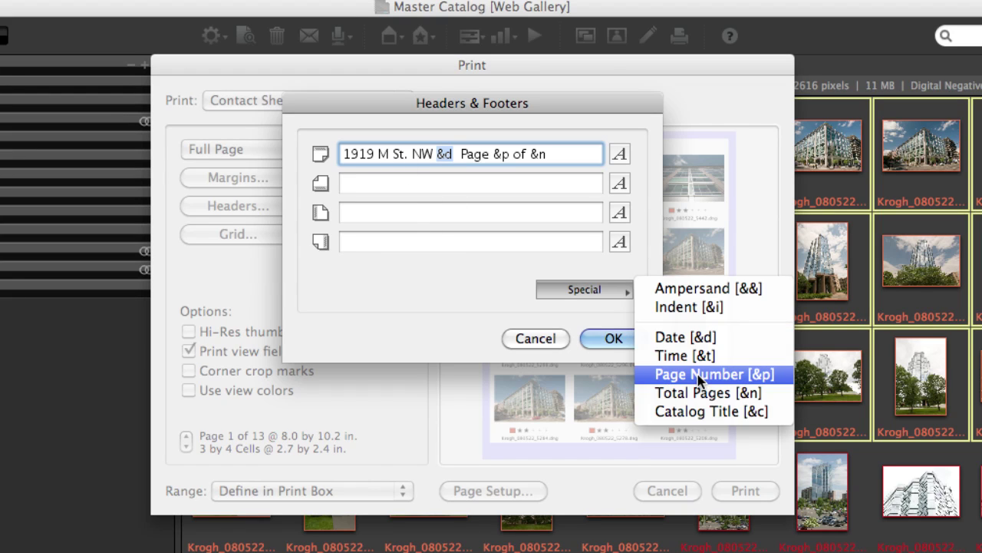
left_click(385, 327)
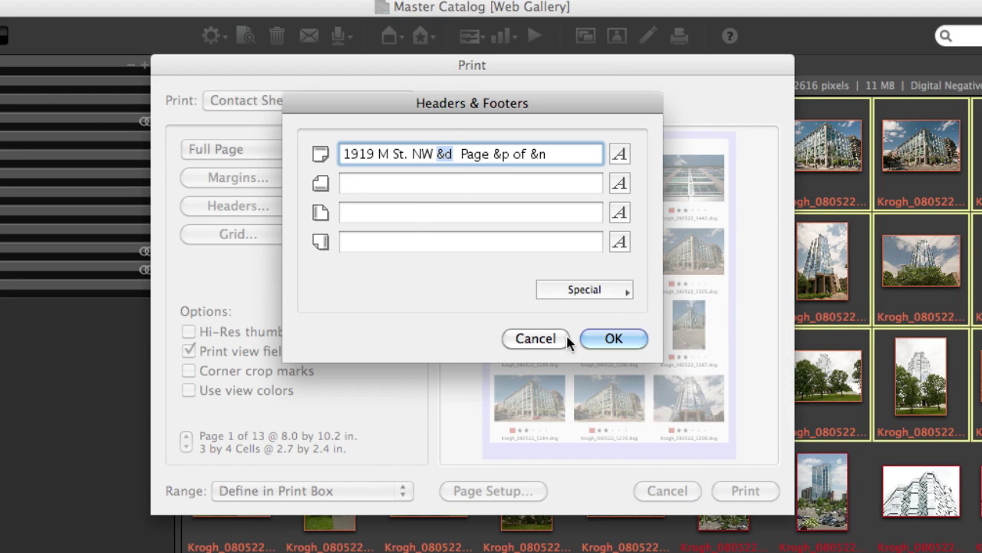
left_click(614, 338)
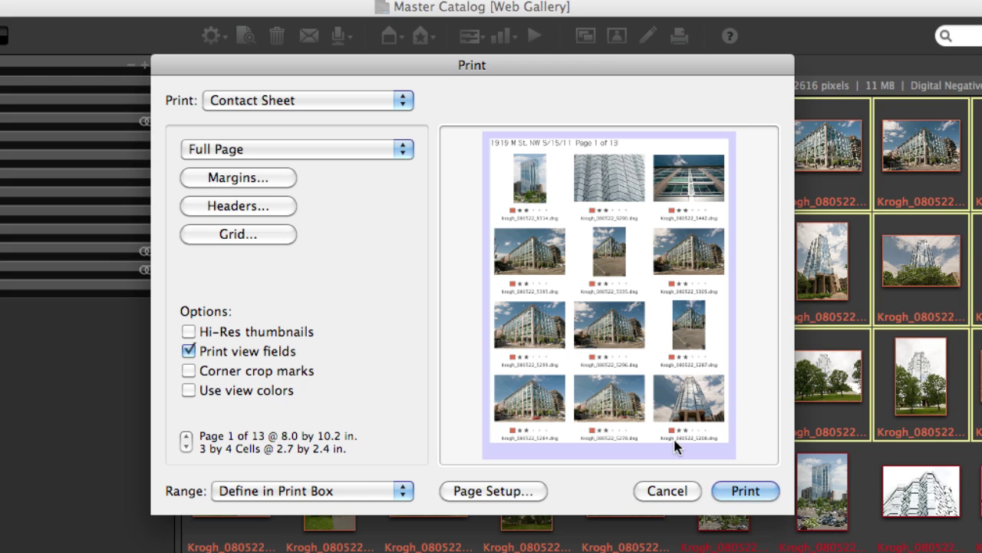
Cancel printing and enlarge the thumbnails to 200 × 200
left_click(658, 490)
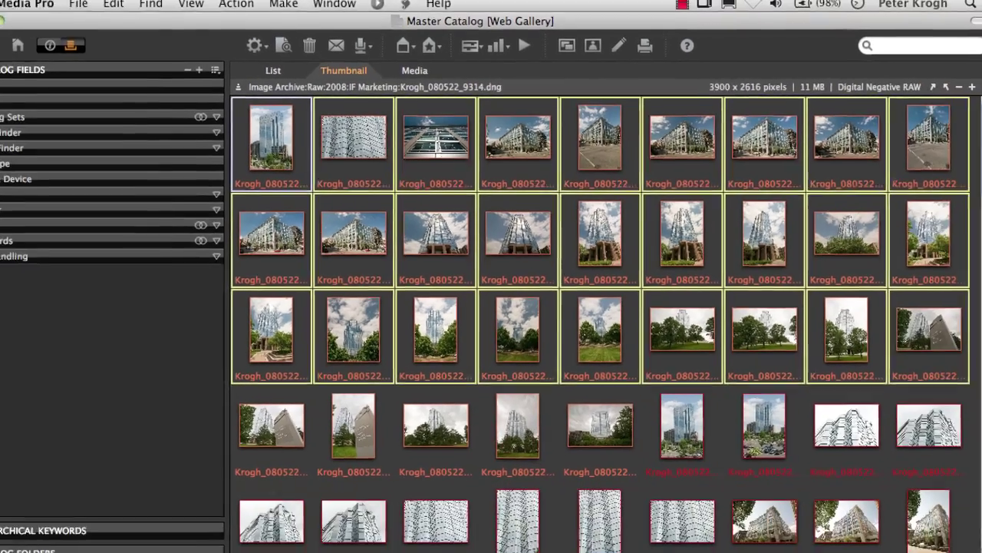
left_click(956, 88)
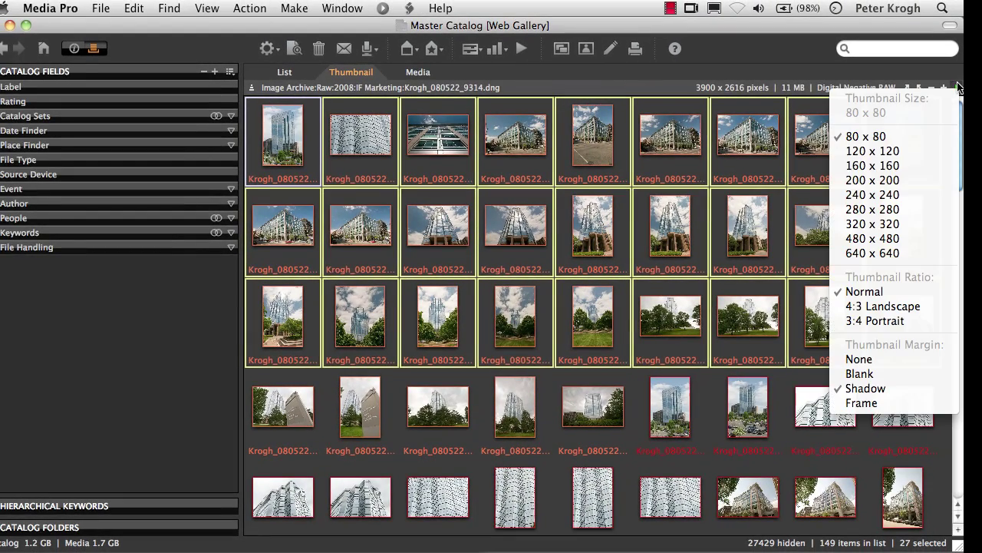
left_click(907, 185)
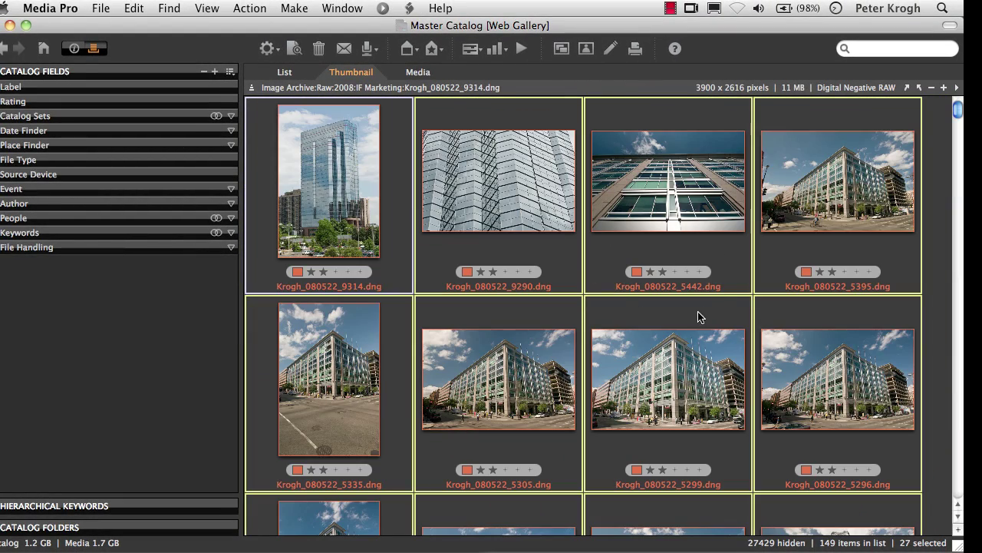
Hide ratings and labels under the thumbnails in the view options
left_click(470, 50)
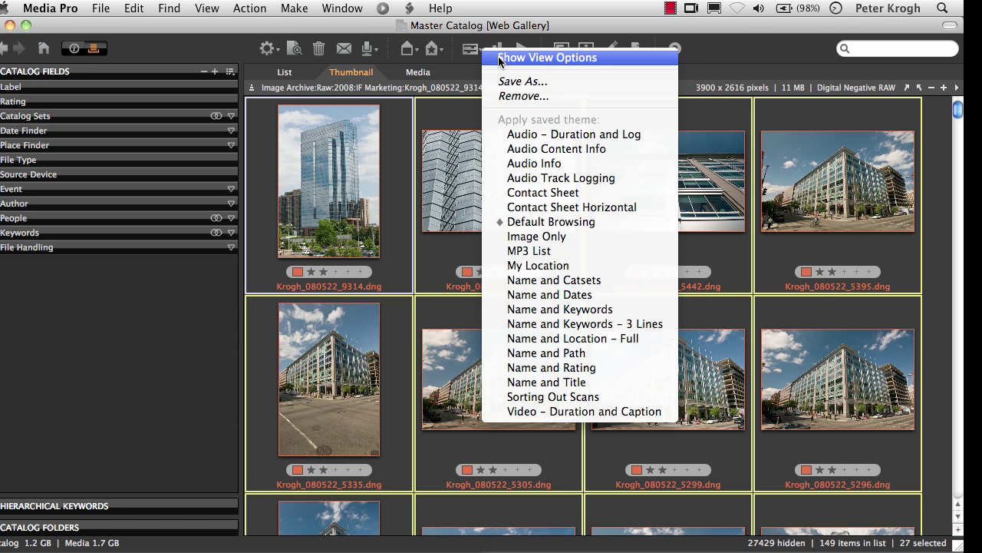
left_click(500, 60)
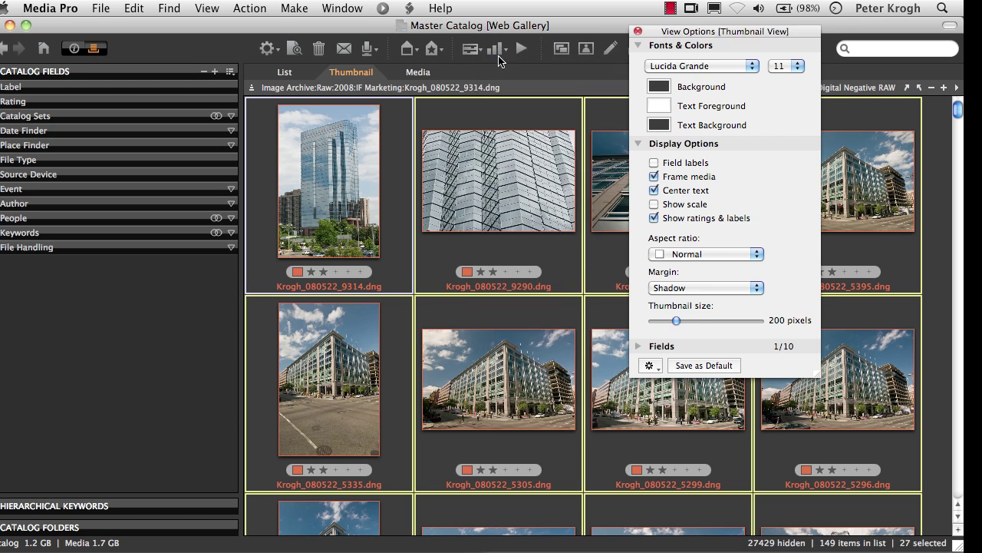
left_click(654, 218)
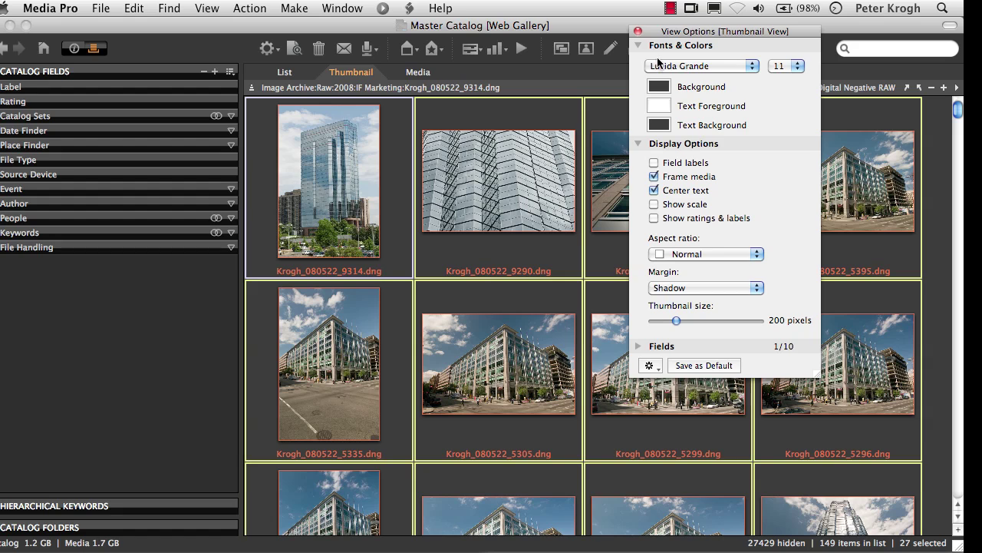
left_click(637, 32)
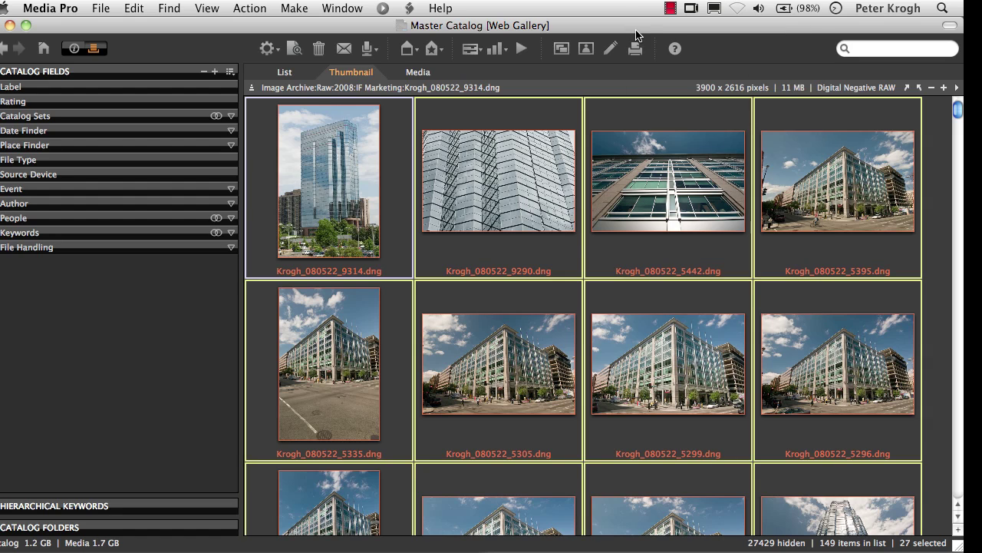
Preview the contact sheet print with view colours off, cancel, and list the saved view themes
left_click(102, 9)
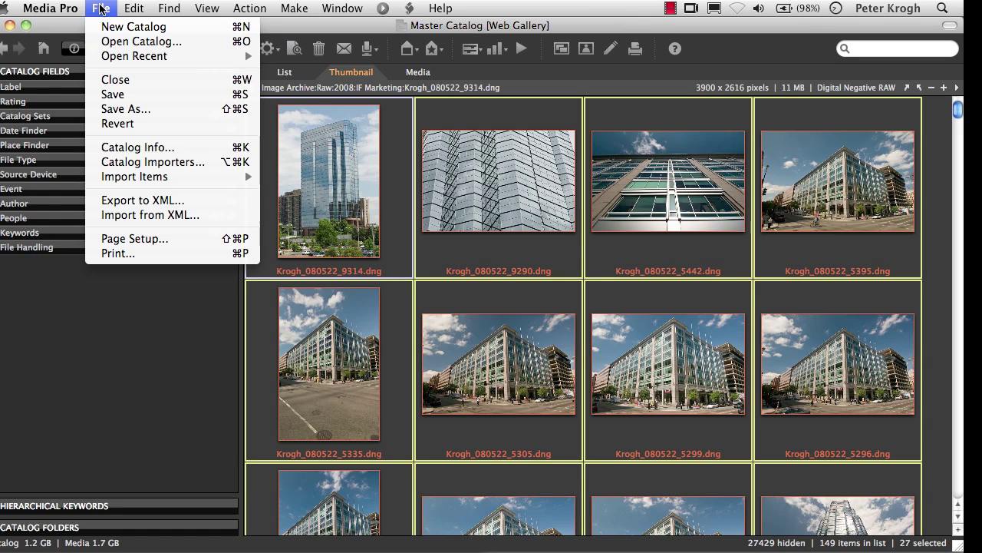
left_click(135, 253)
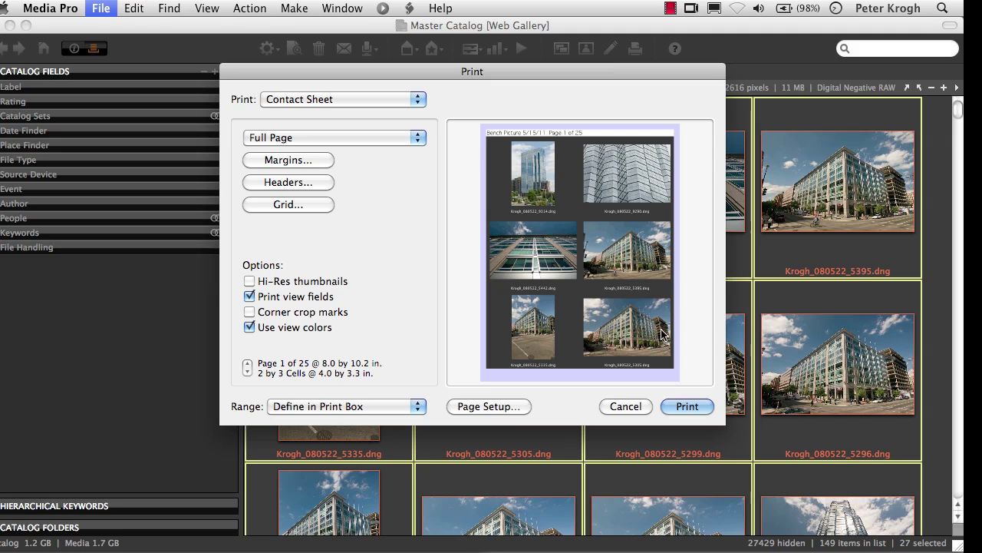
left_click(250, 327)
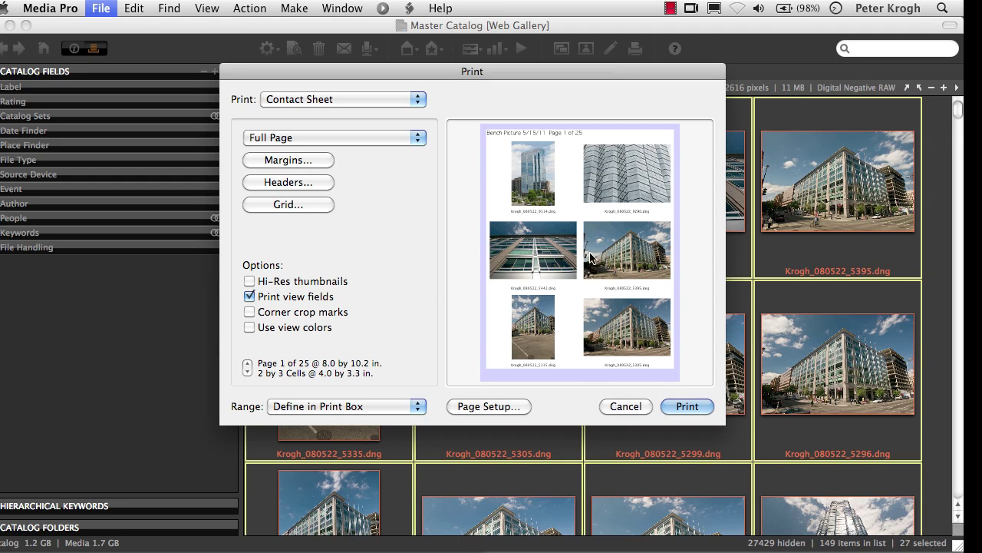
left_click(625, 406)
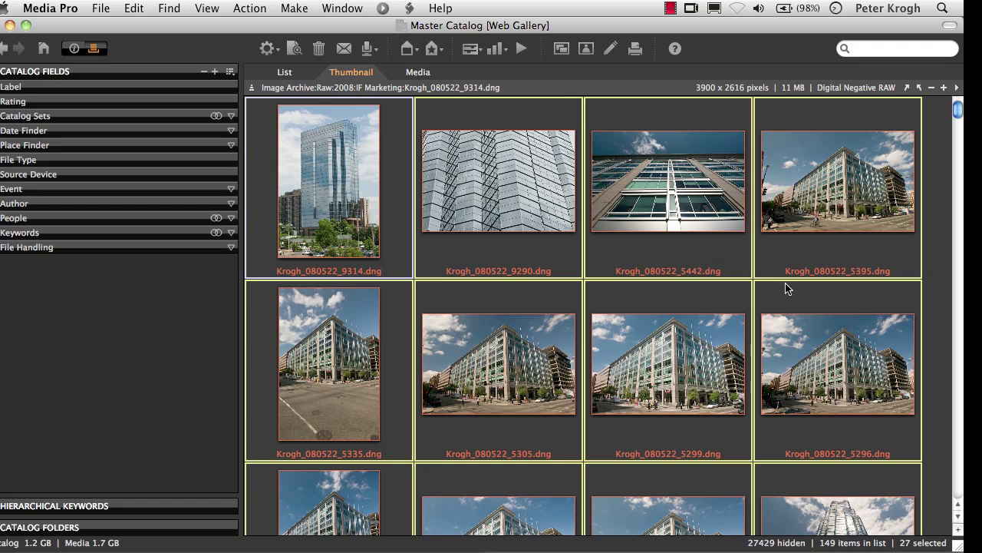
left_click(477, 51)
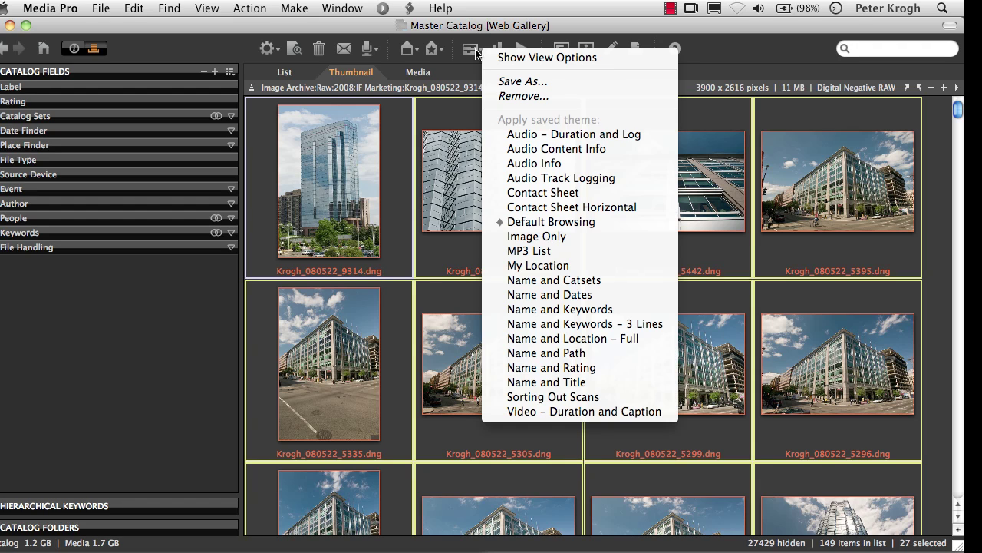
Apply the Contact Sheet view theme, print it, and show the PDF output options
left_click(530, 192)
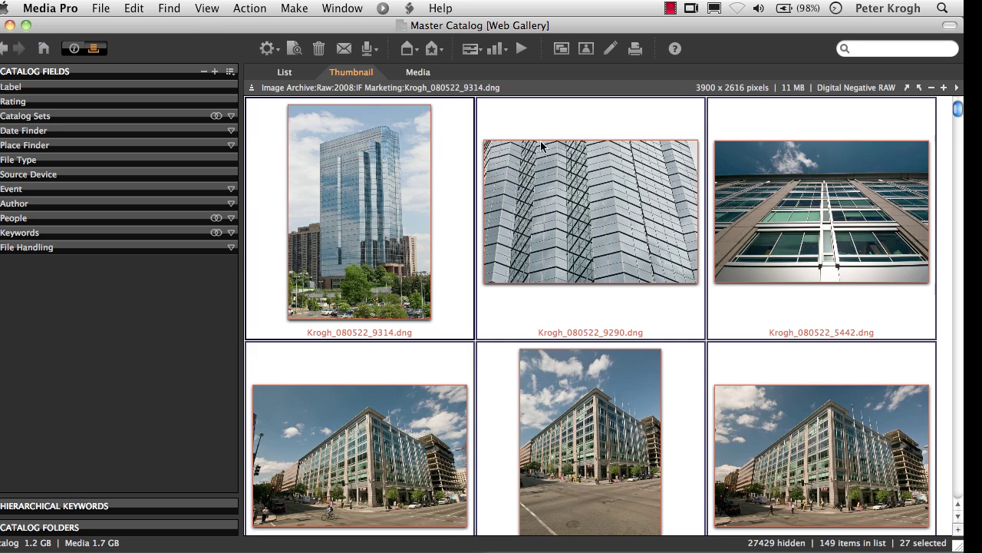
left_click(111, 7)
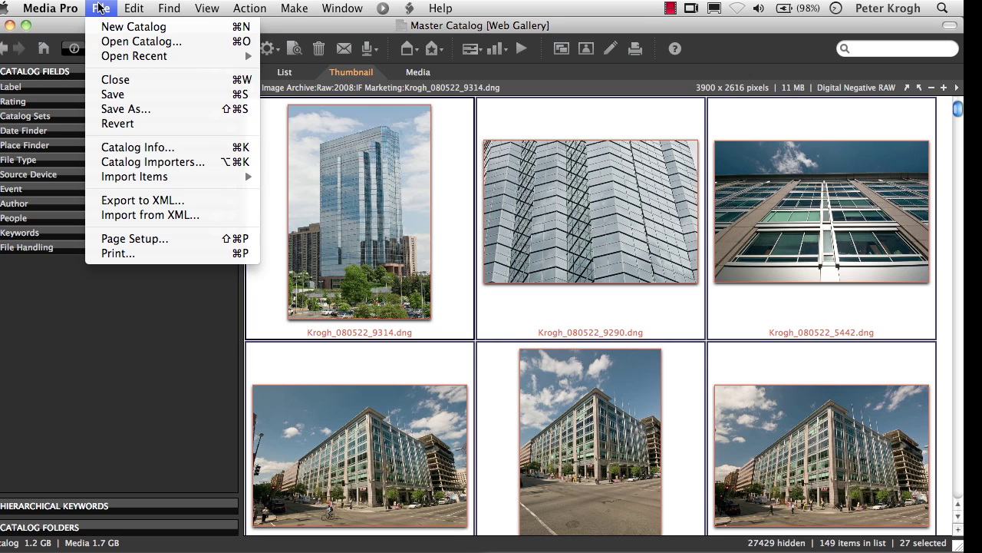
left_click(124, 254)
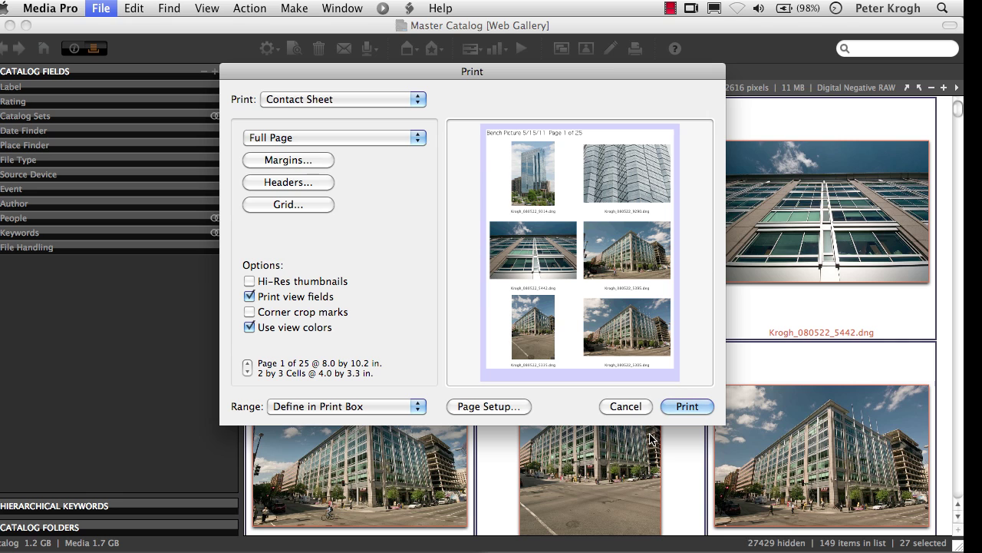
left_click(695, 407)
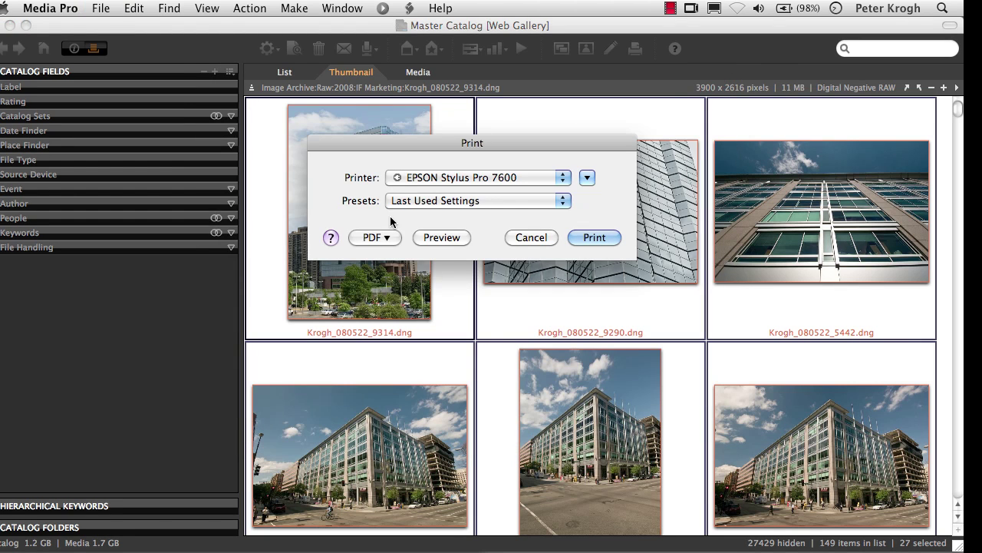
left_click(387, 238)
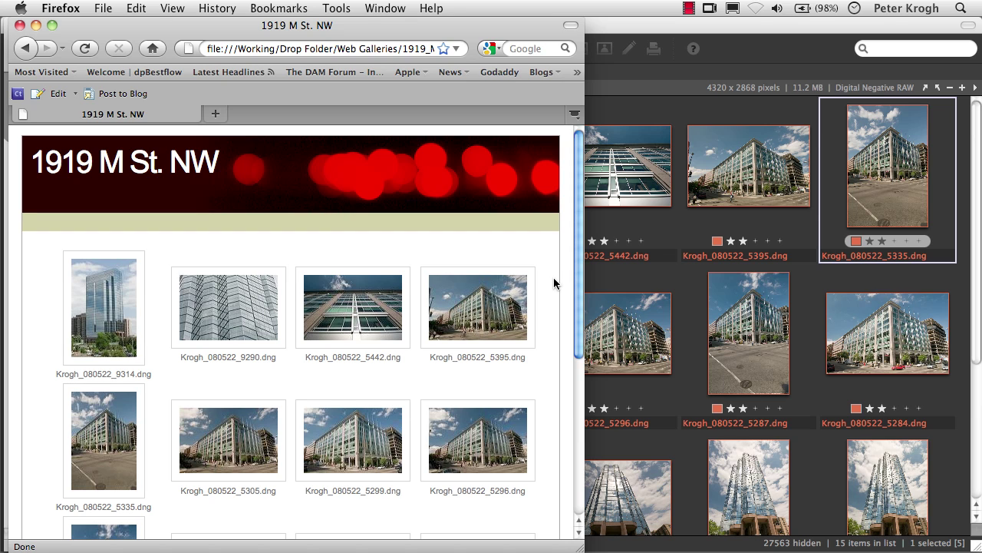
Scroll the 1919 M St. NW gallery page and view the first photo, Krogh_080522_9314, full size
scroll(554, 278, "down", 2)
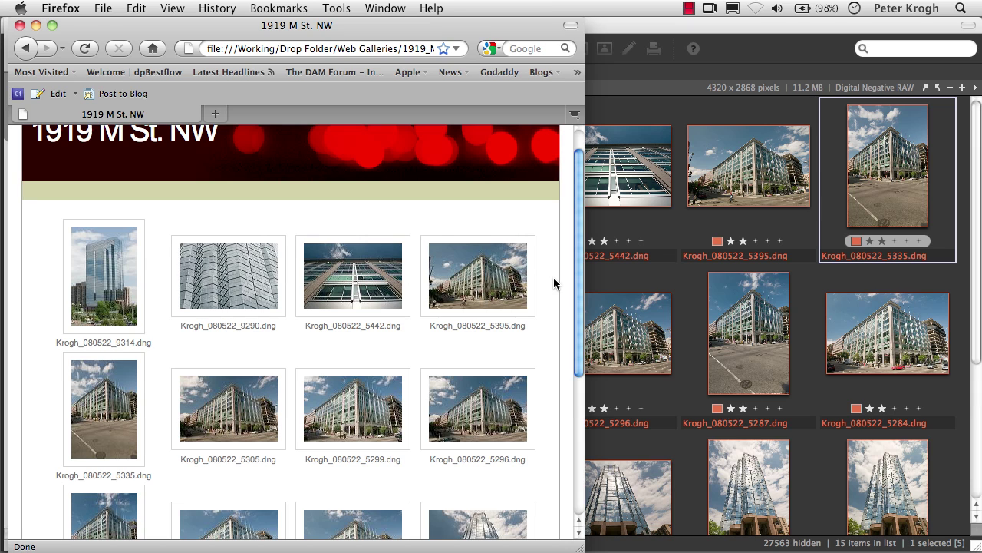
scroll(554, 283, "up", 2)
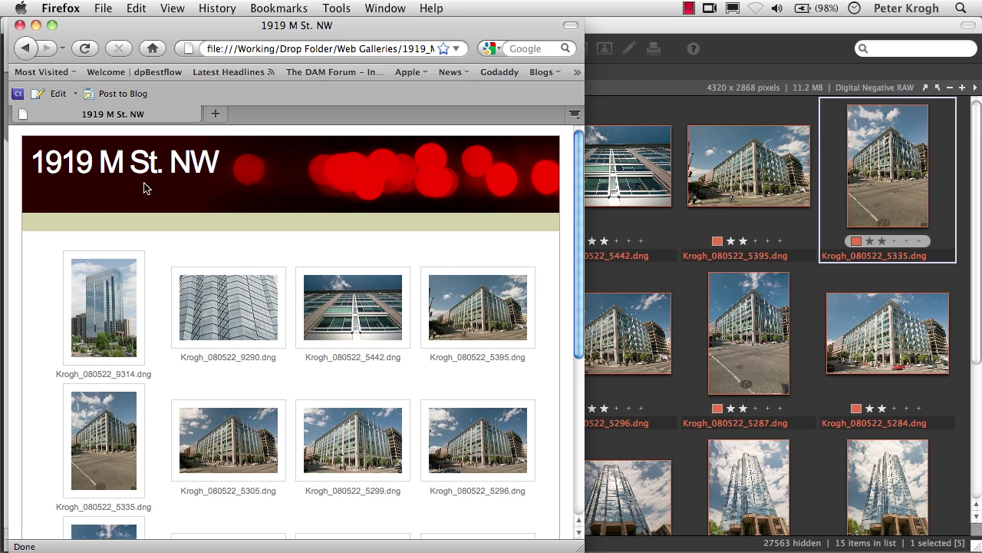
scroll(31, 248, "down", 3)
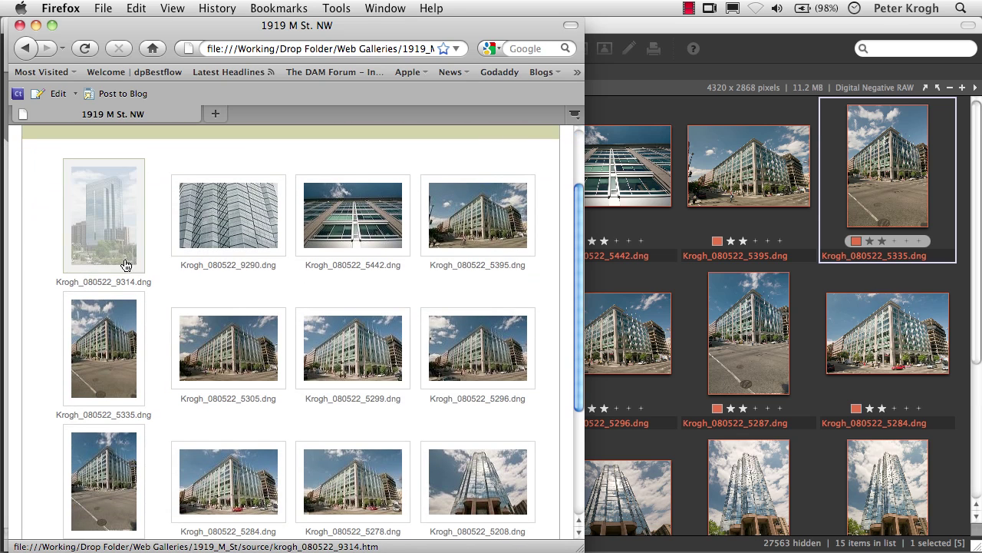
left_click(107, 202)
scroll(493, 323, "down", 5)
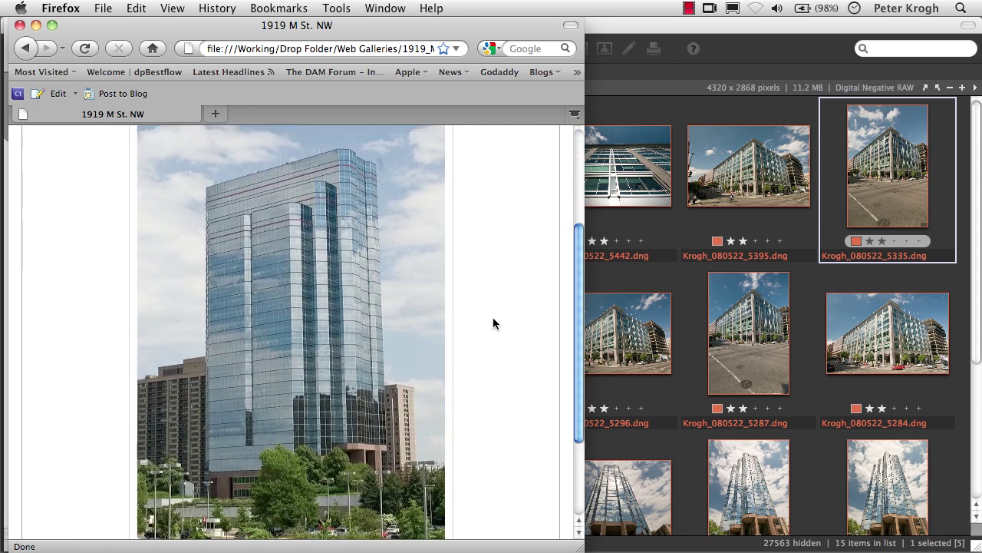
scroll(494, 323, "up", 4)
scroll(493, 323, "up", 2)
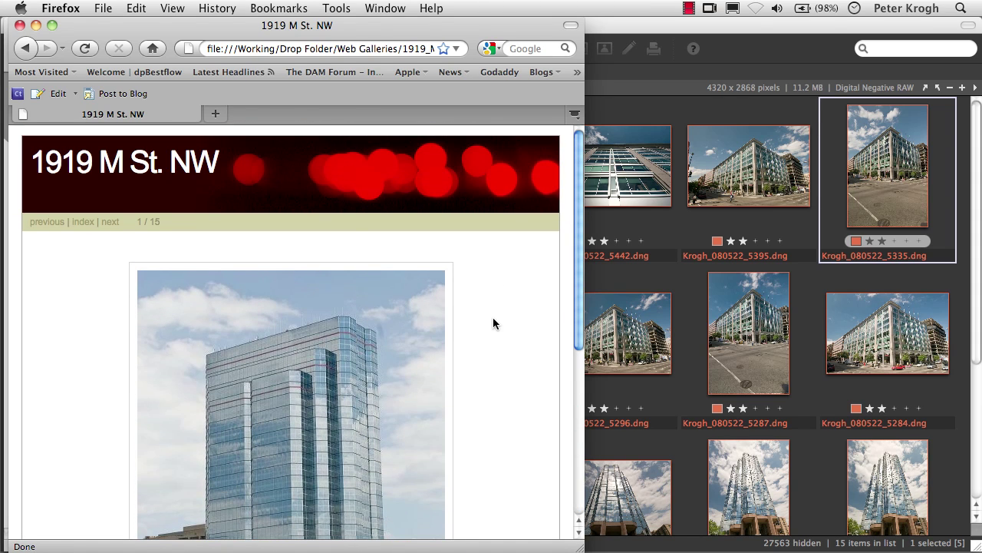
Step forward through the next three gallery images, then return to the thumbnail index
left_click(111, 224)
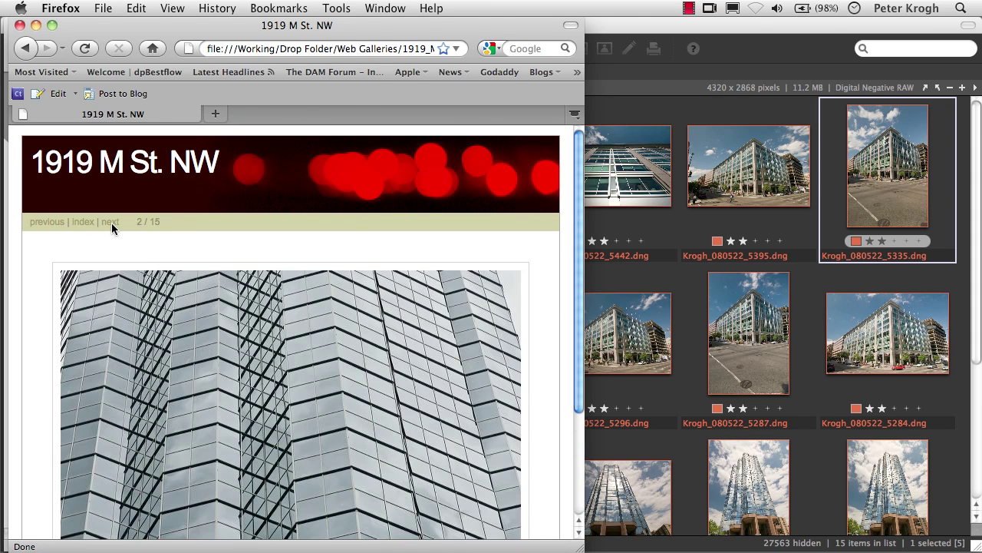
left_click(110, 222)
left_click(112, 223)
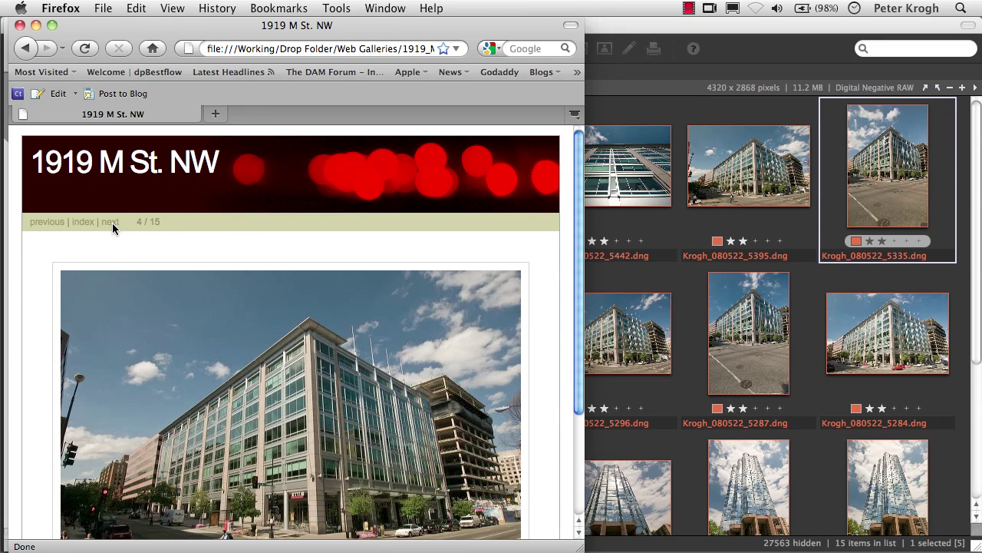
left_click(54, 224)
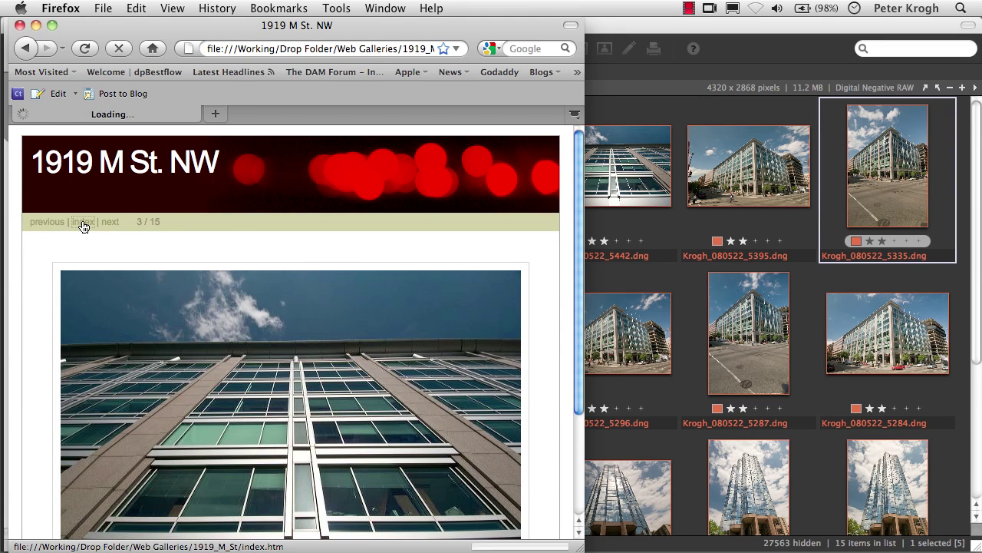
scroll(227, 279, "down", 7)
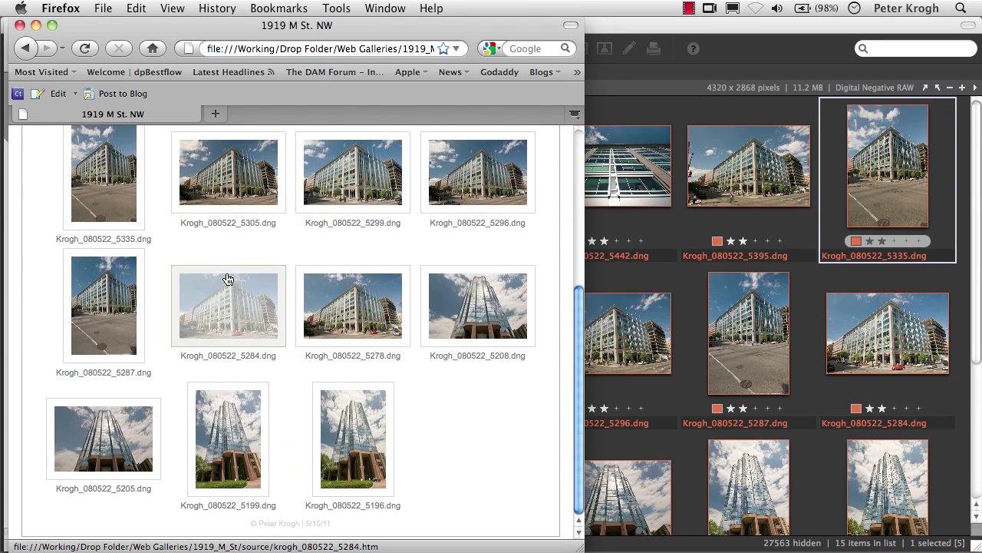
scroll(228, 279, "up", 5)
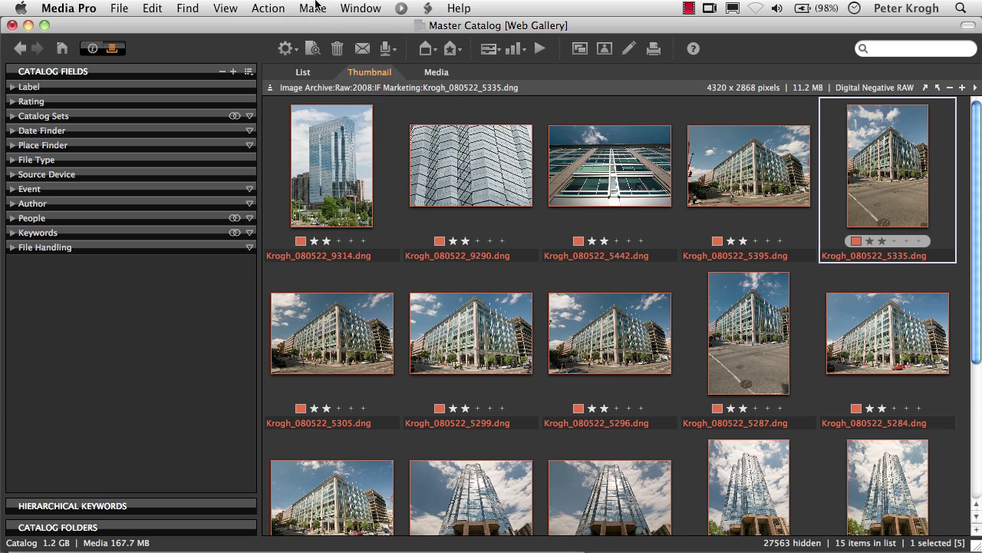
Select the five photos in the first row and choose Make > HTML Gallery
left_click(313, 7)
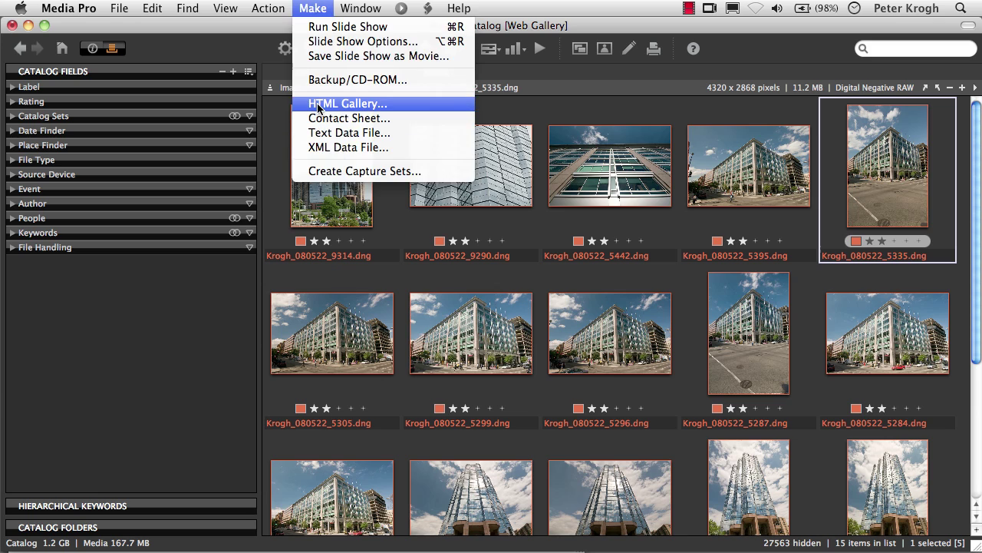
left_click(354, 104)
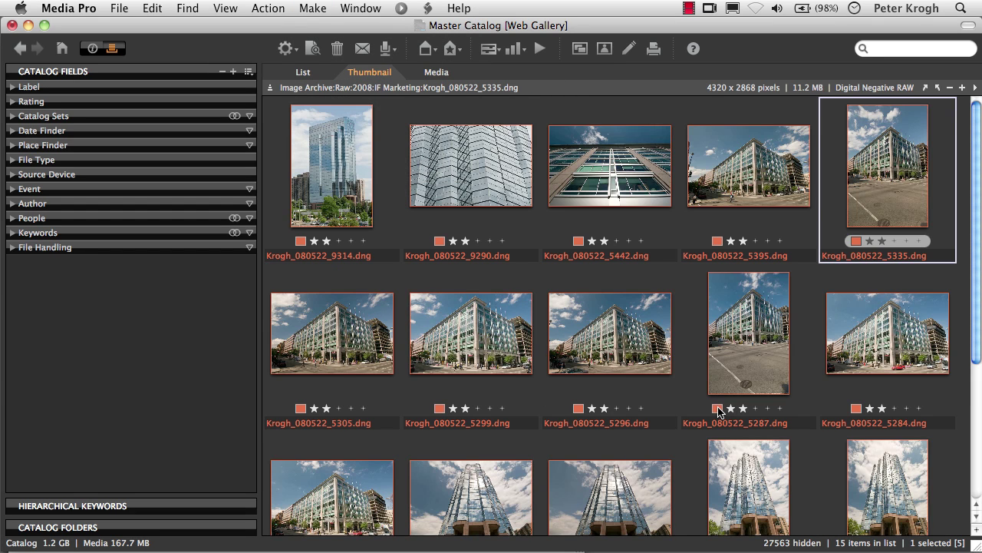
scroll(722, 410, "down", 3)
scroll(722, 410, "up", 3)
left_click(339, 183, "shift")
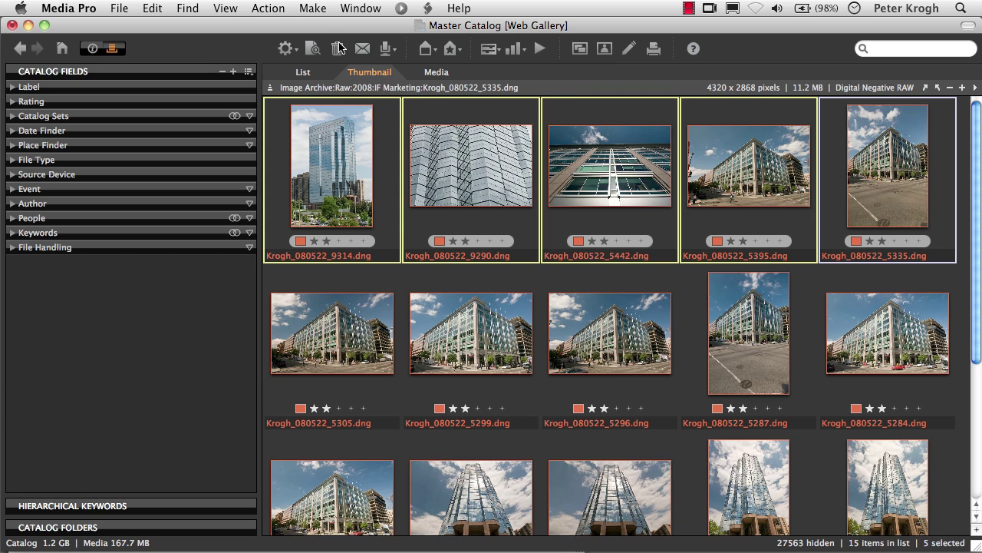
left_click(313, 9)
left_click(318, 99)
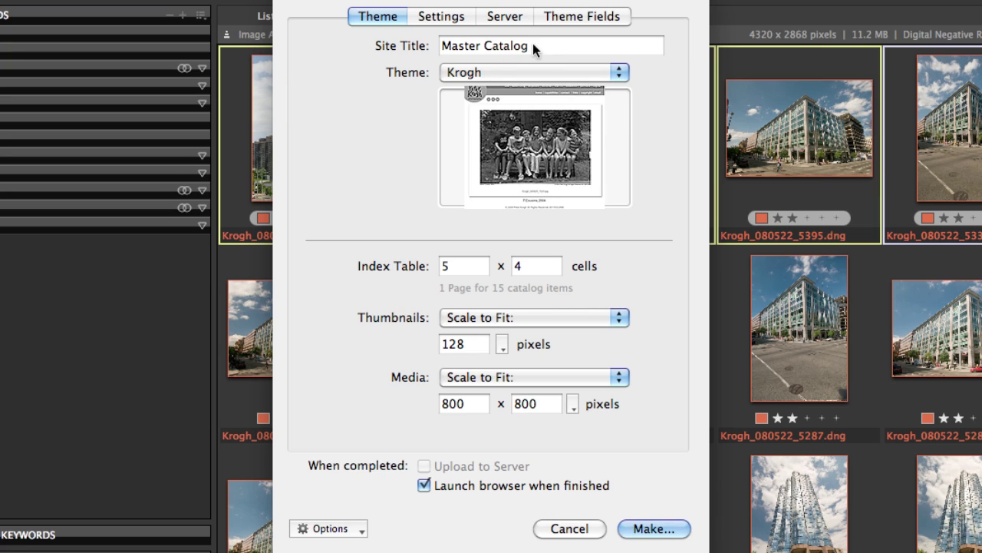
Title the gallery '1919 M St. NW', pick the Umalaire theme, and keep thumbnails scaled to fit
triple_click(533, 45)
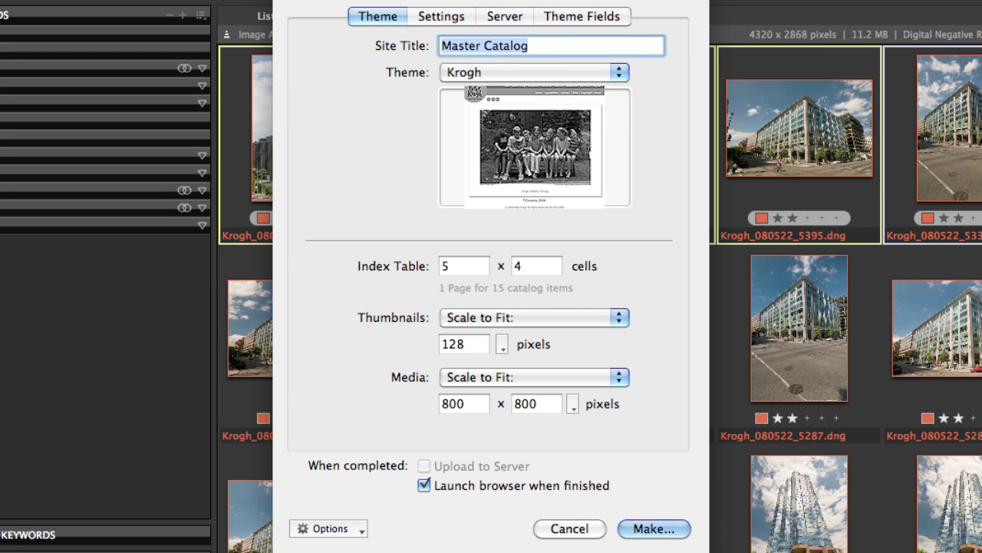
type("1919 M St. NW")
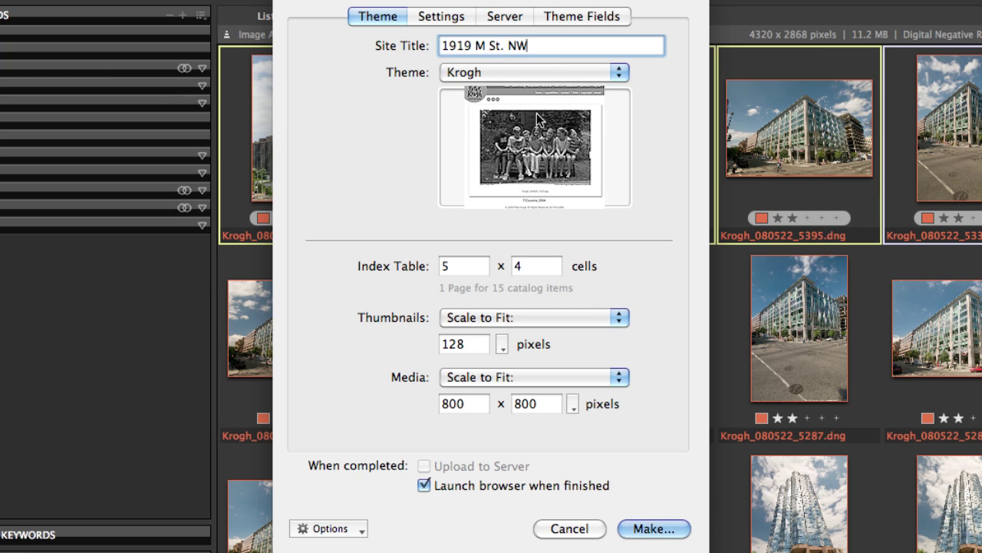
left_click(530, 73)
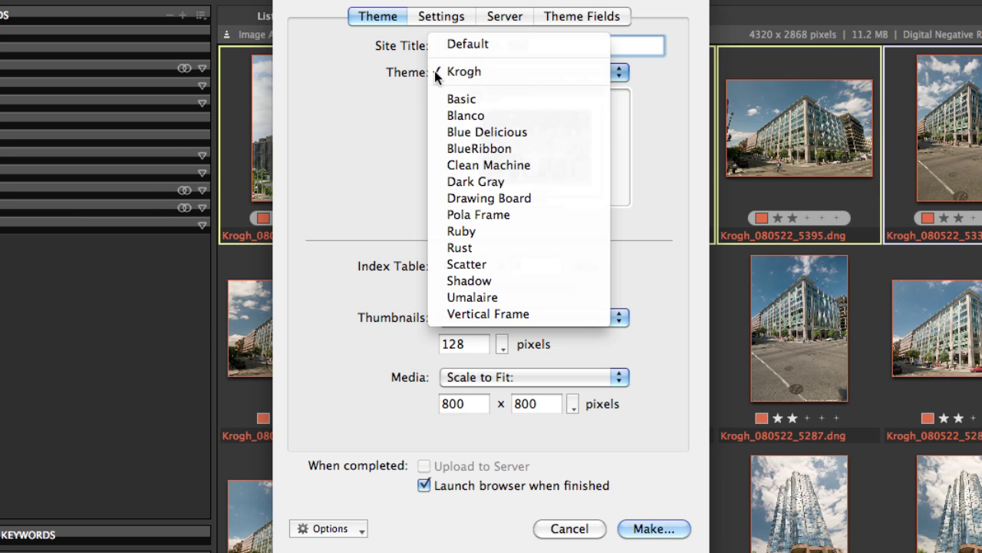
left_click(466, 296)
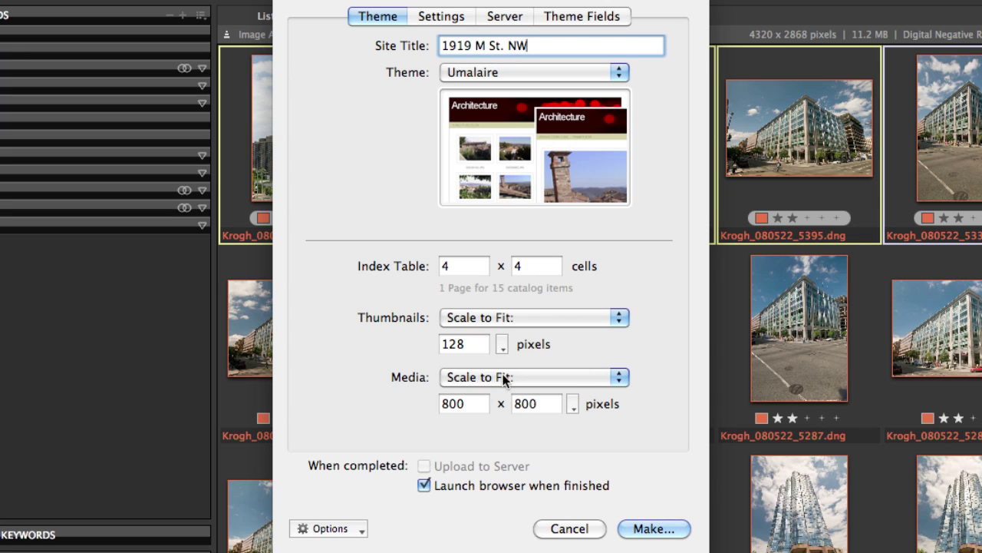
left_click(484, 315)
left_click(482, 312)
Leave the gallery's JPEG quality at Medium, then view the FTP server upload settings
left_click(440, 18)
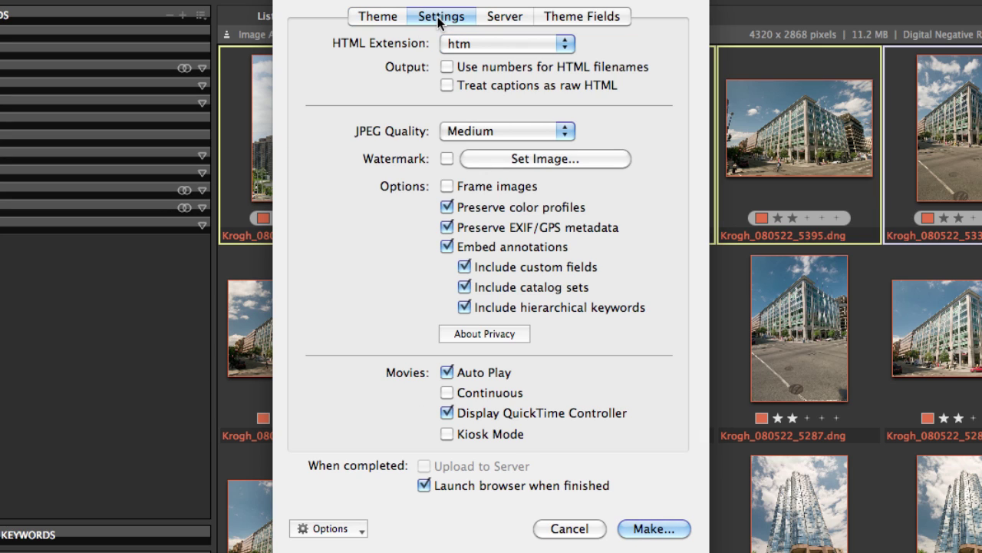
left_click(467, 130)
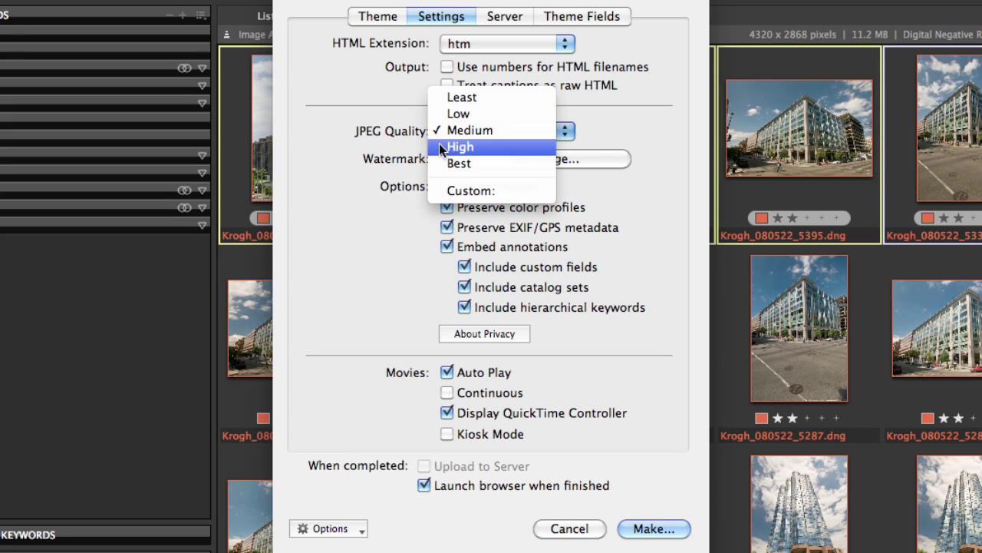
left_click(369, 186)
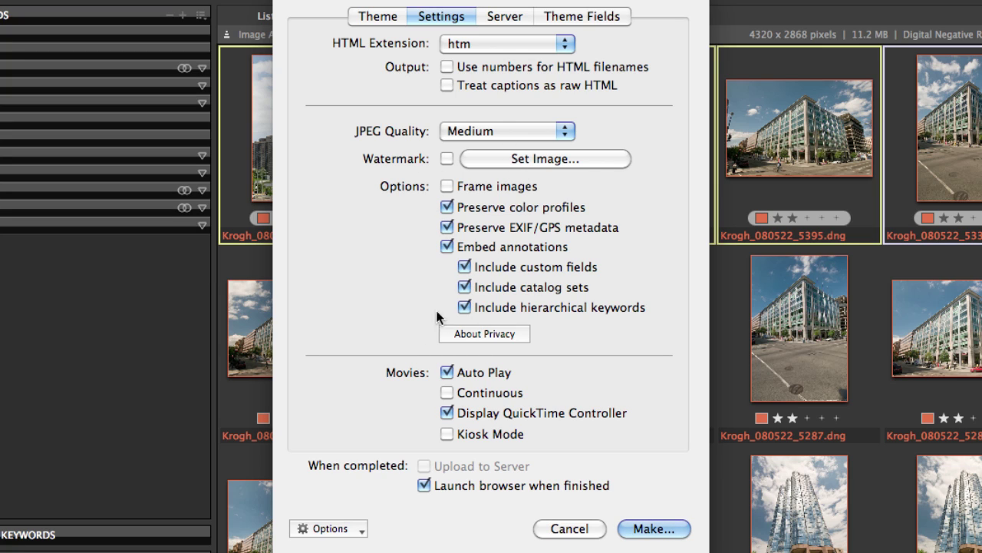
left_click(505, 15)
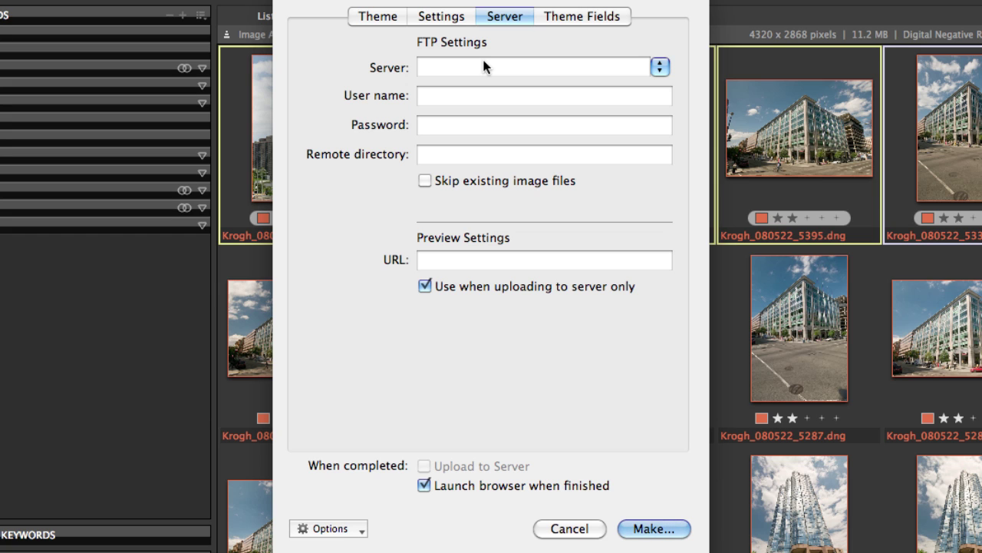
Load the saved Krogh Standard preset from the Options popup on the Theme tab
left_click(387, 19)
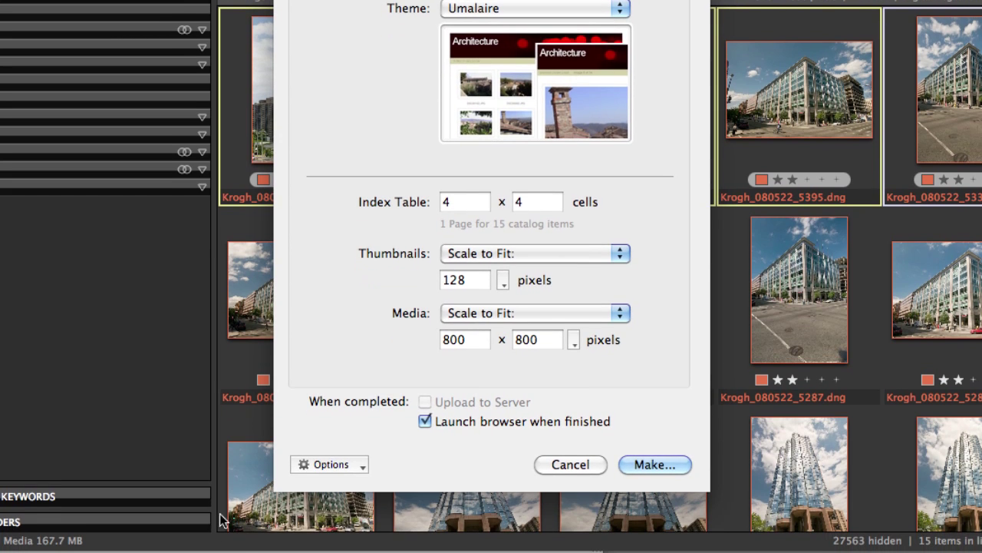
left_click(359, 466)
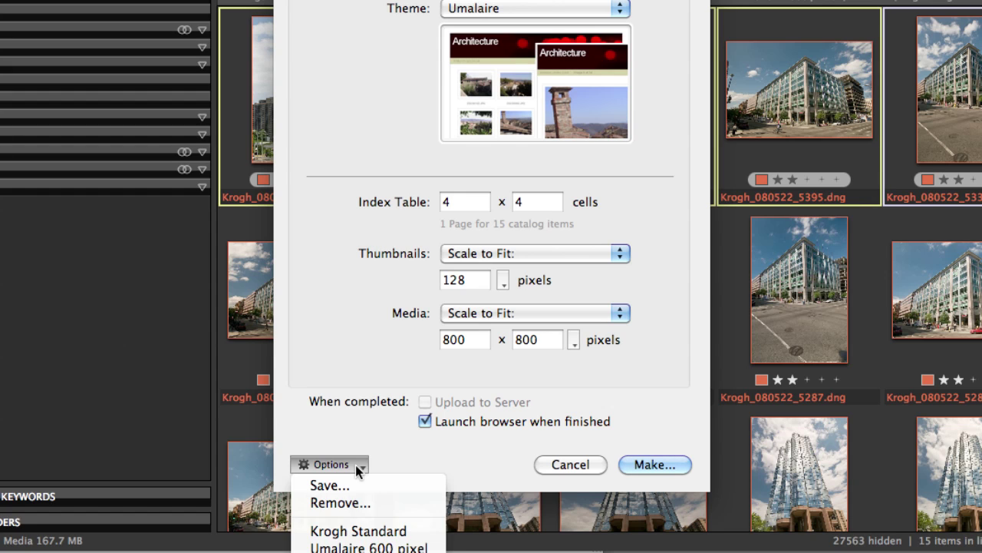
left_click(364, 531)
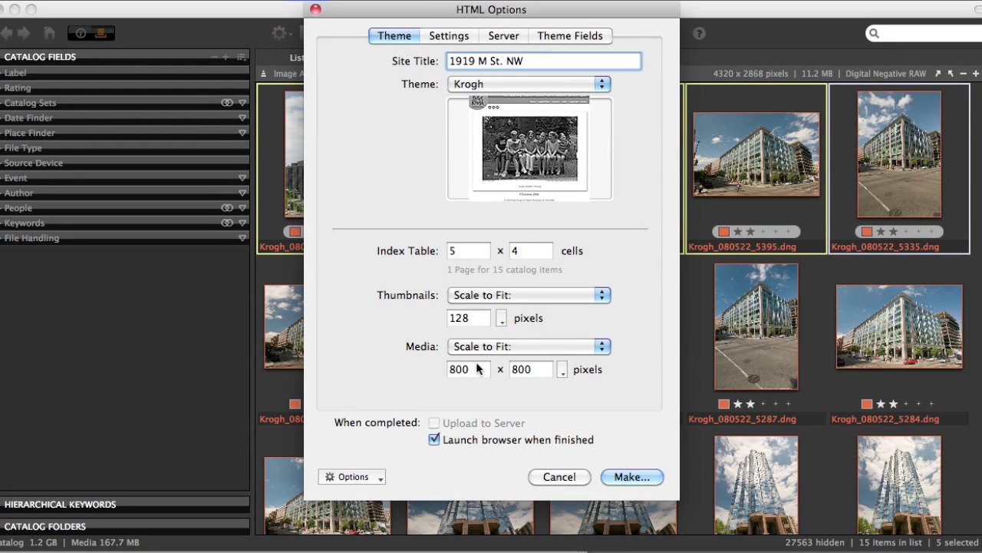
Create a new test1919 folder inside Web Galleries and choose it as the HTML gallery destination
left_click(644, 477)
left_click(519, 115)
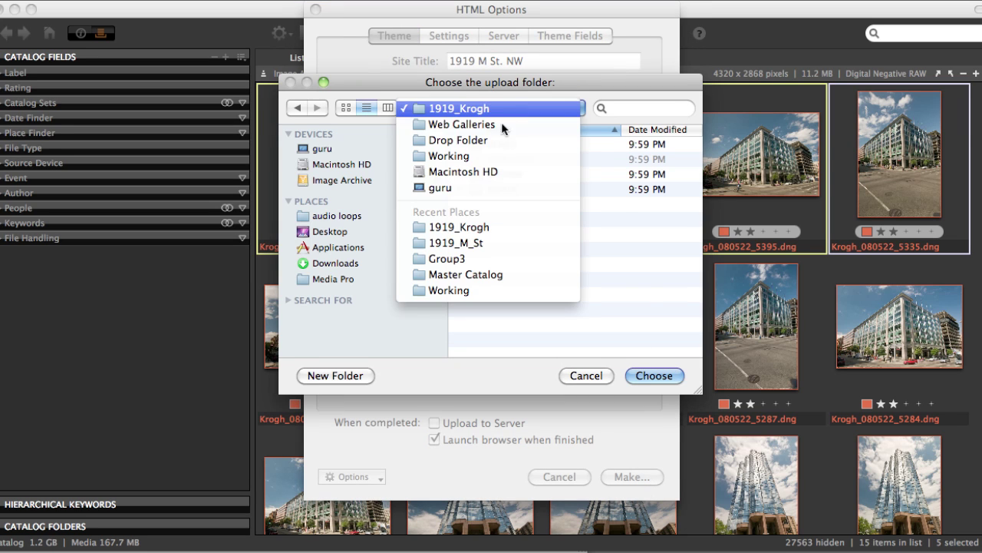
left_click(502, 126)
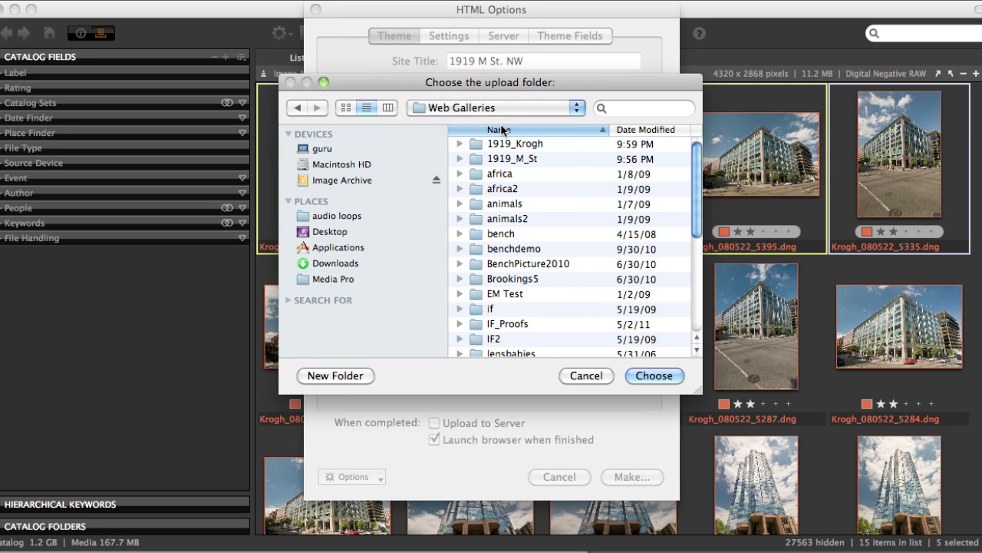
left_click(456, 114)
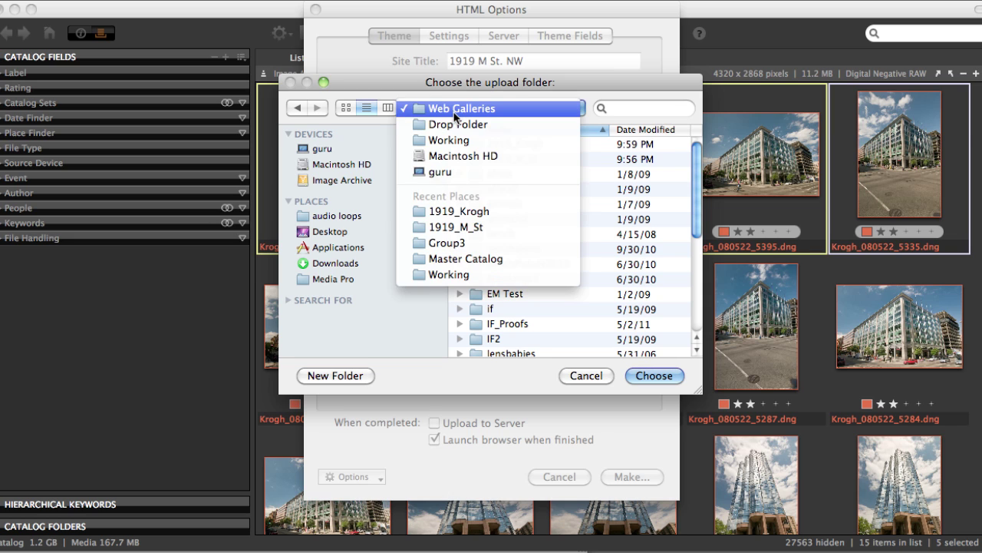
left_click(456, 114)
left_click(335, 375)
type("test1919")
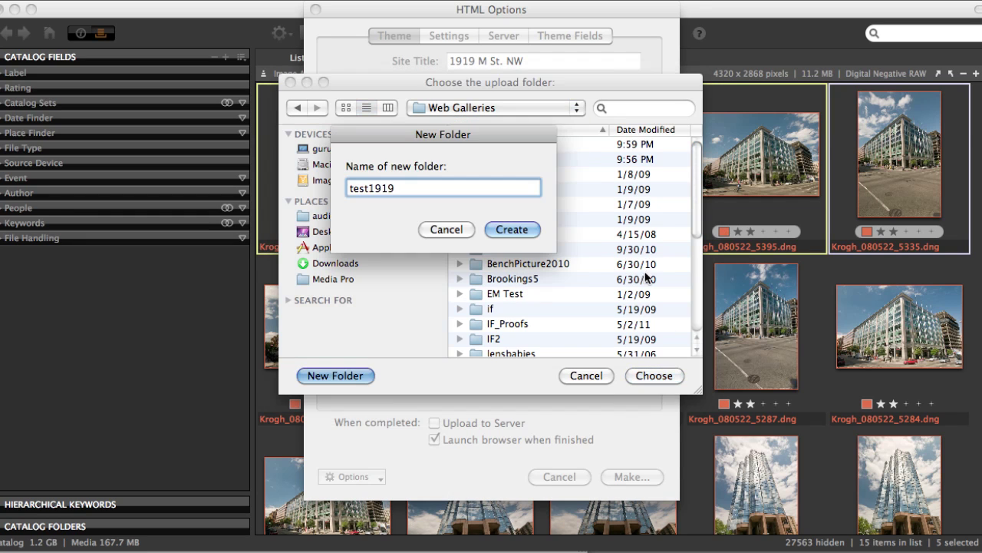
left_click(510, 230)
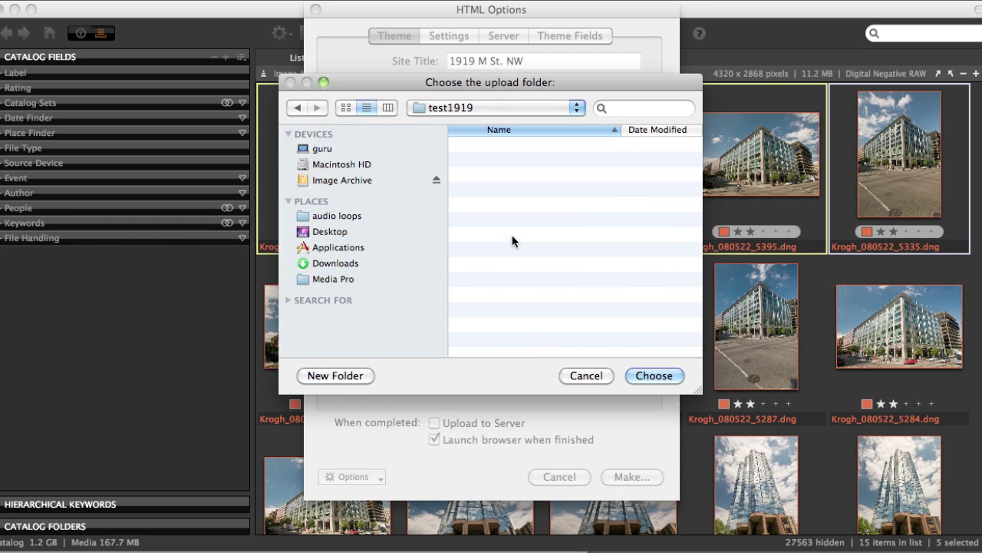
left_click(653, 375)
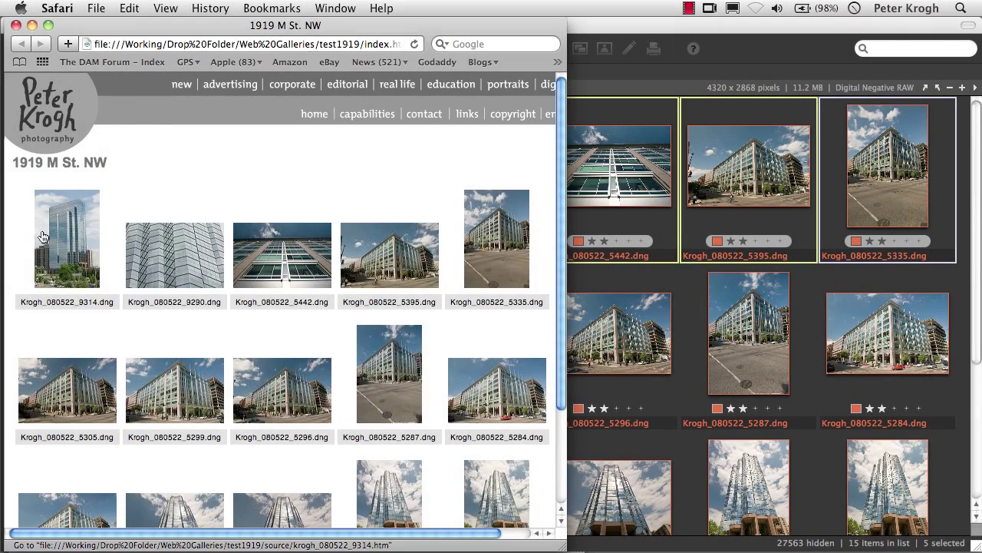
Open the first gallery image in Safari and advance through the next four images
left_click(41, 230)
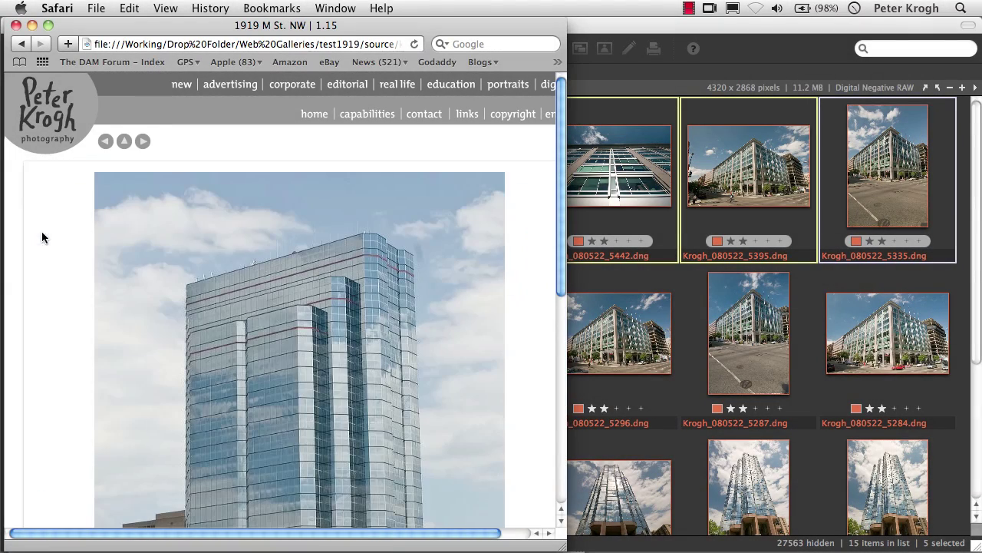
left_click(144, 142)
left_click(144, 142)
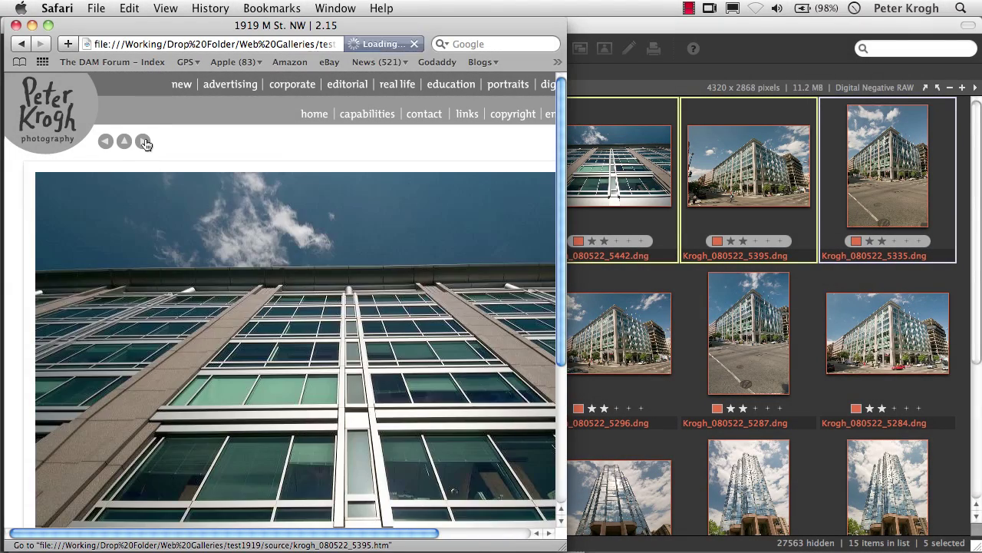
left_click(144, 142)
left_click(144, 142)
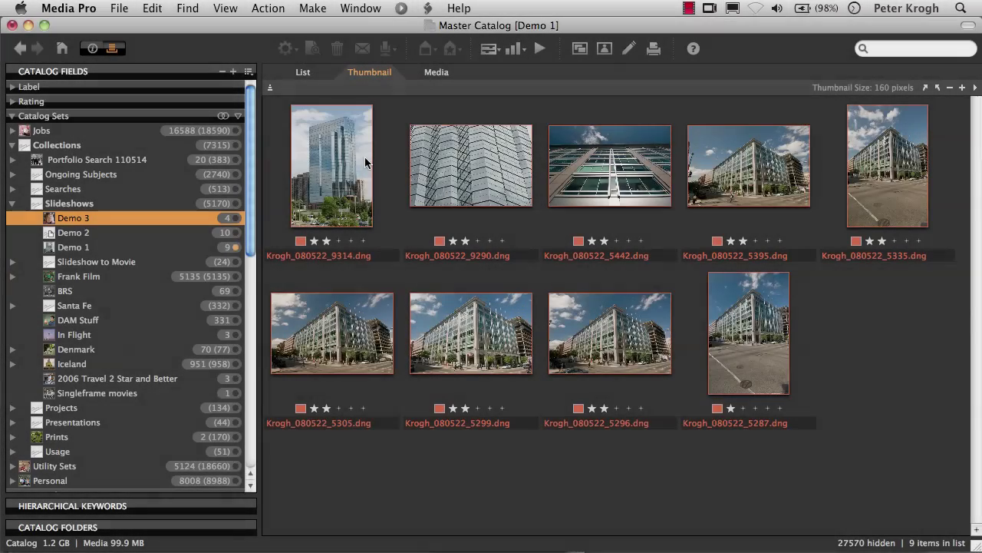
Select Krogh_080522_9314.dng and in Slide Show Options keep Cross fade, Scale to Fit and Full Screen
left_click(364, 157)
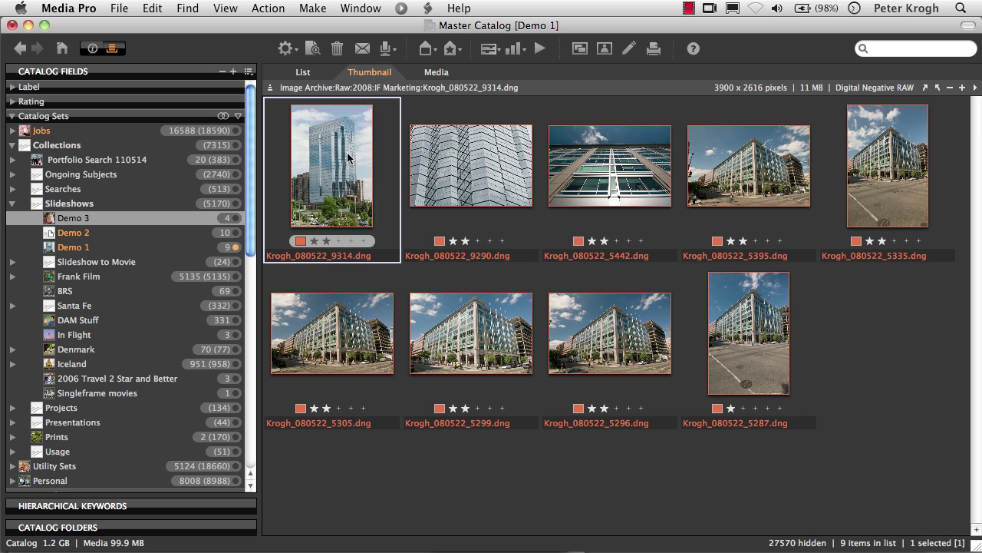
left_click(320, 9)
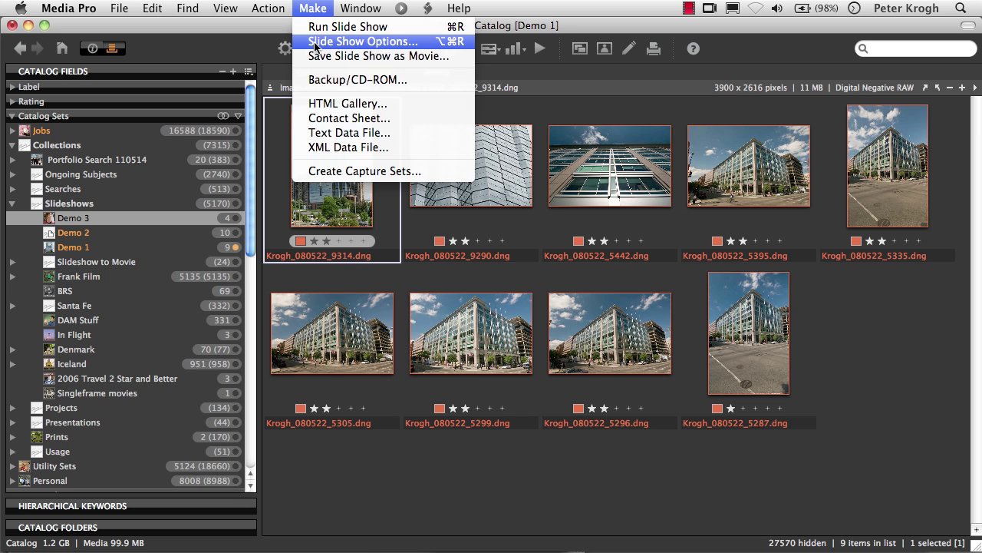
left_click(314, 42)
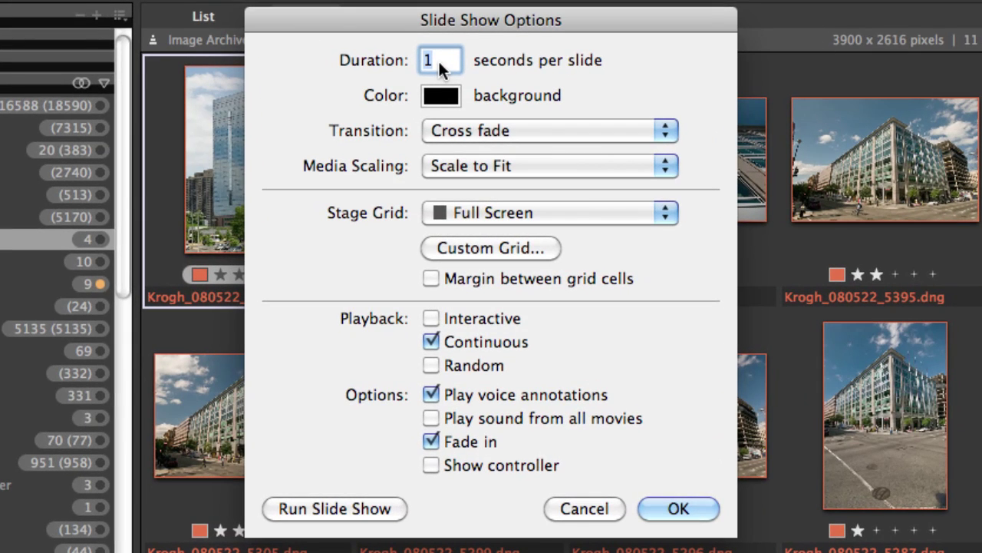
left_click(447, 96)
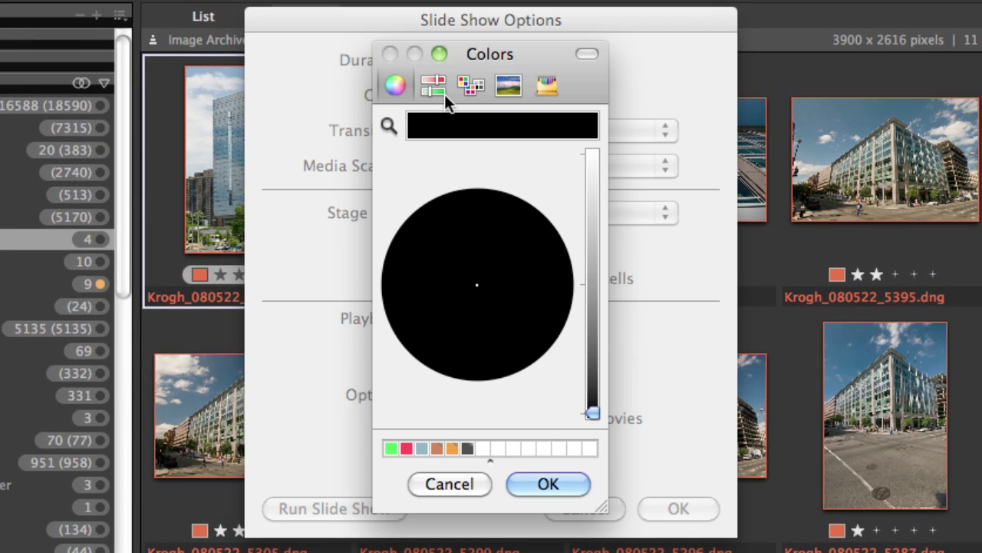
left_click(465, 481)
left_click(535, 129)
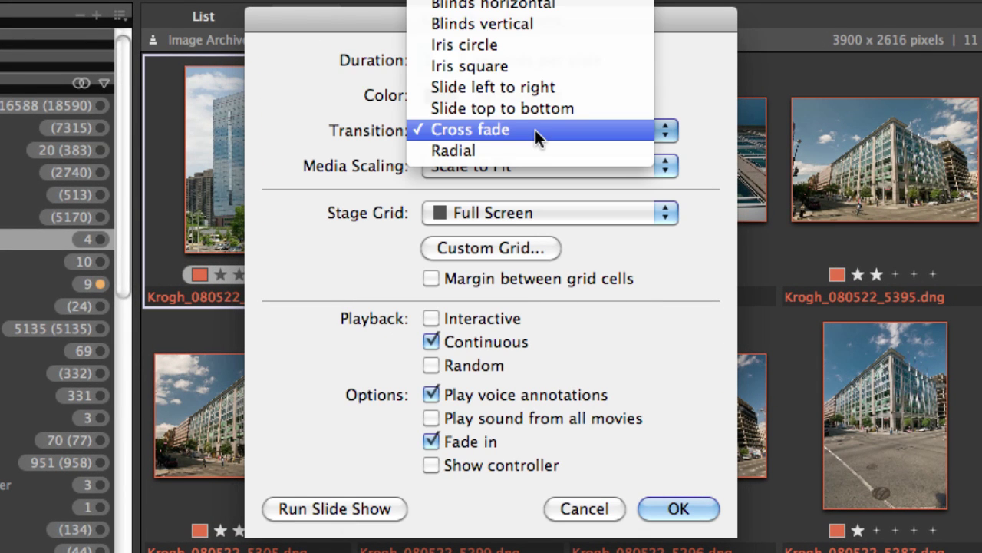
left_click(345, 158)
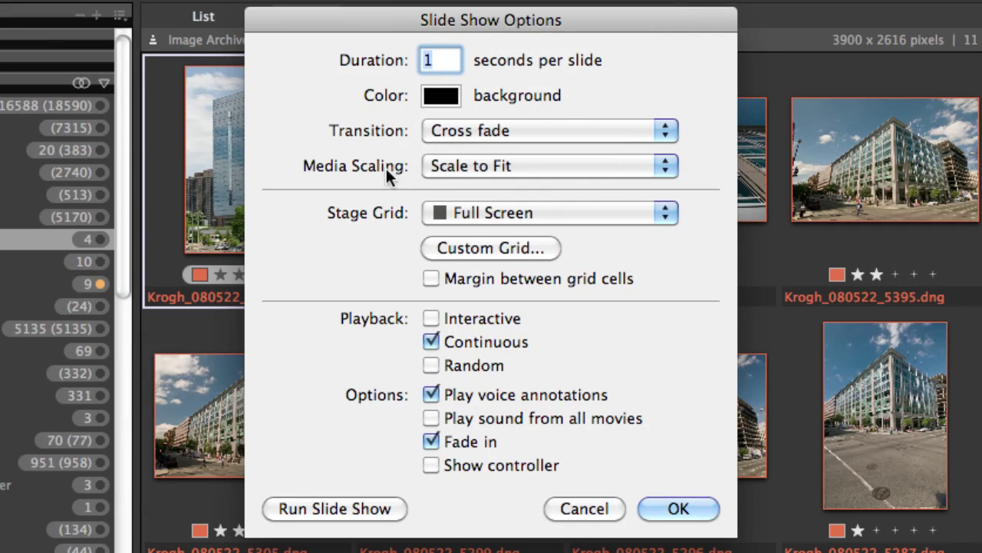
left_click(455, 165)
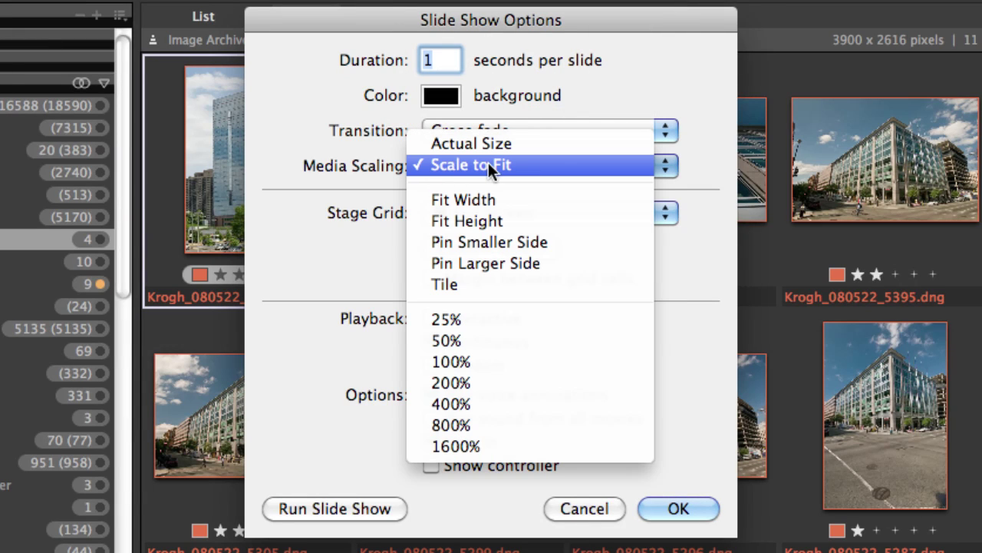
left_click(349, 161)
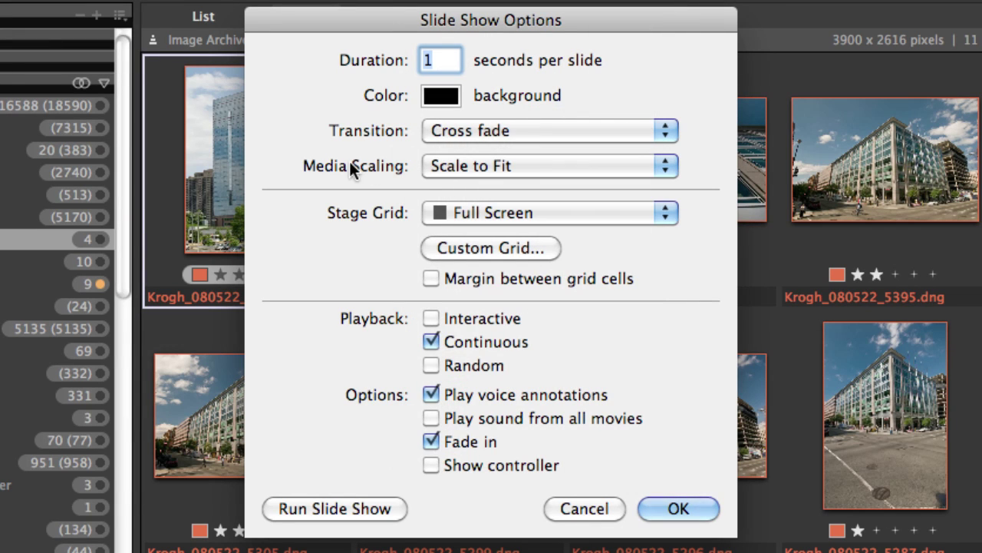
left_click(464, 212)
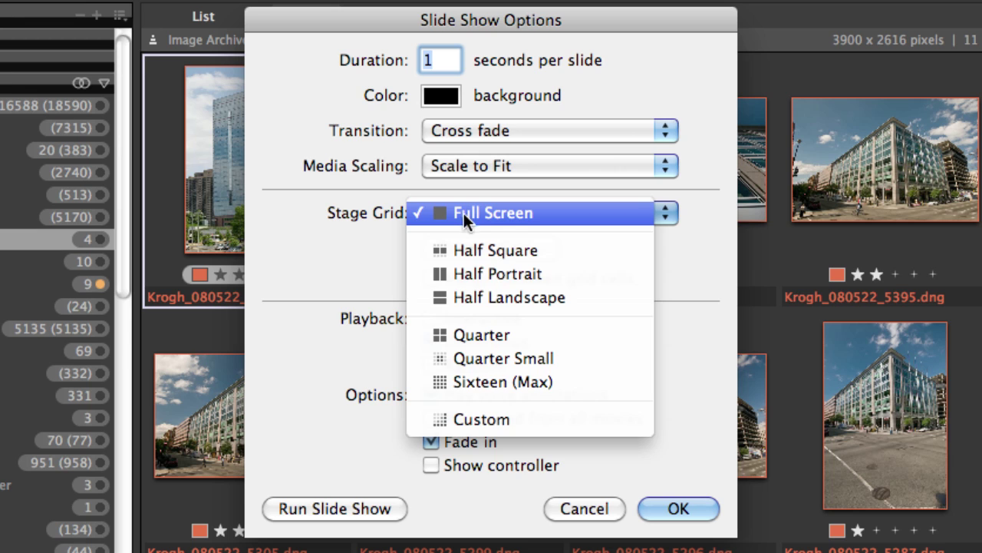
left_click(359, 188)
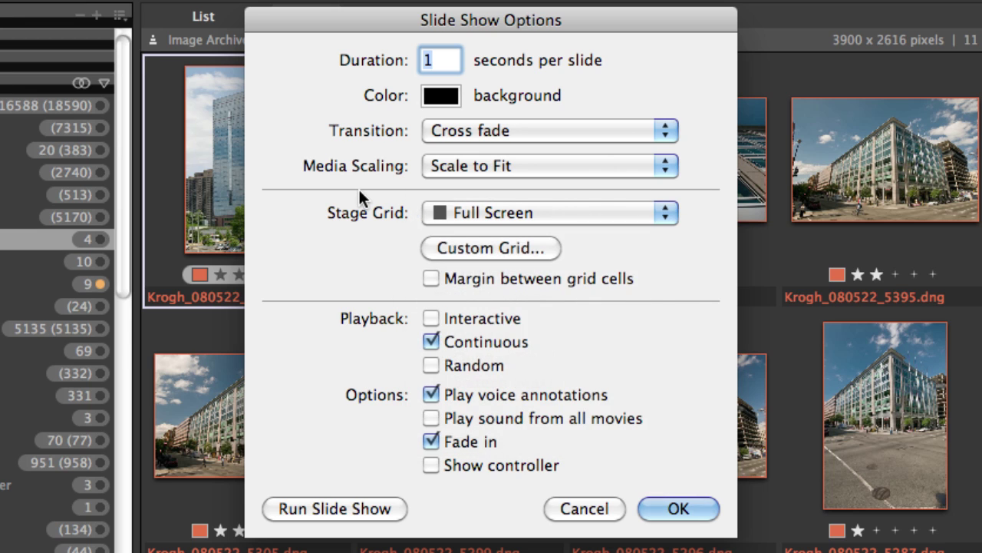
Try a five-track custom grid, discard it, and enable Interactive playback
left_click(499, 246)
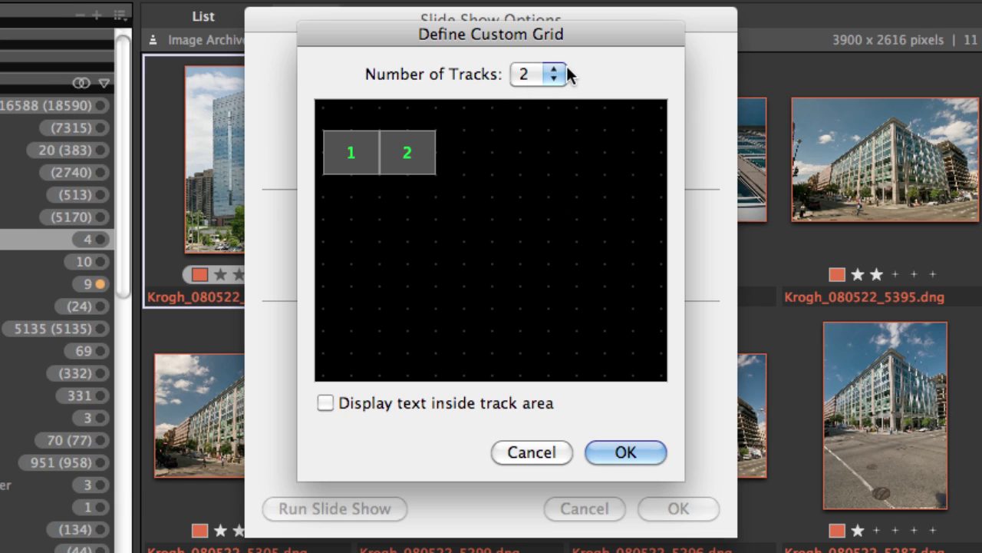
left_click(560, 74)
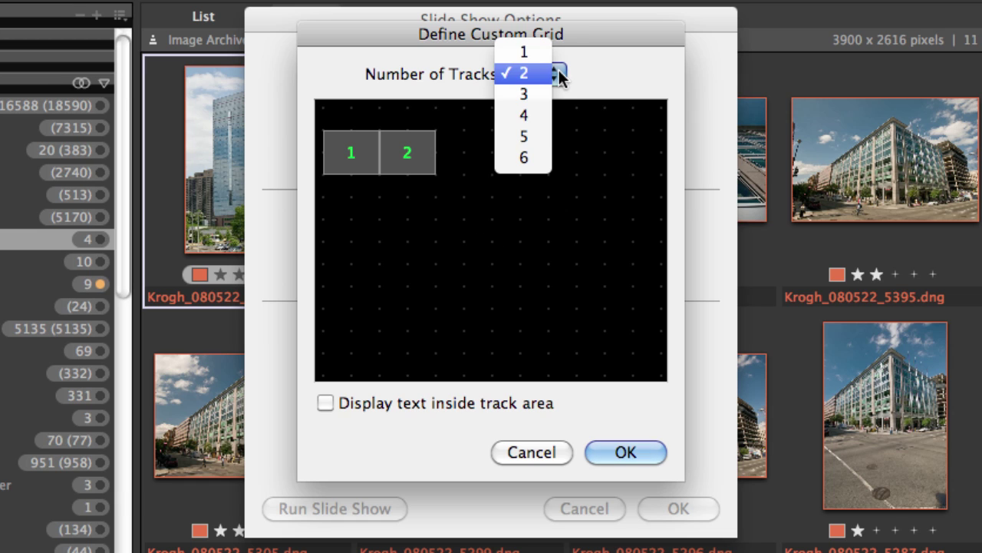
left_click(542, 137)
left_click_drag(496, 244, 530, 277)
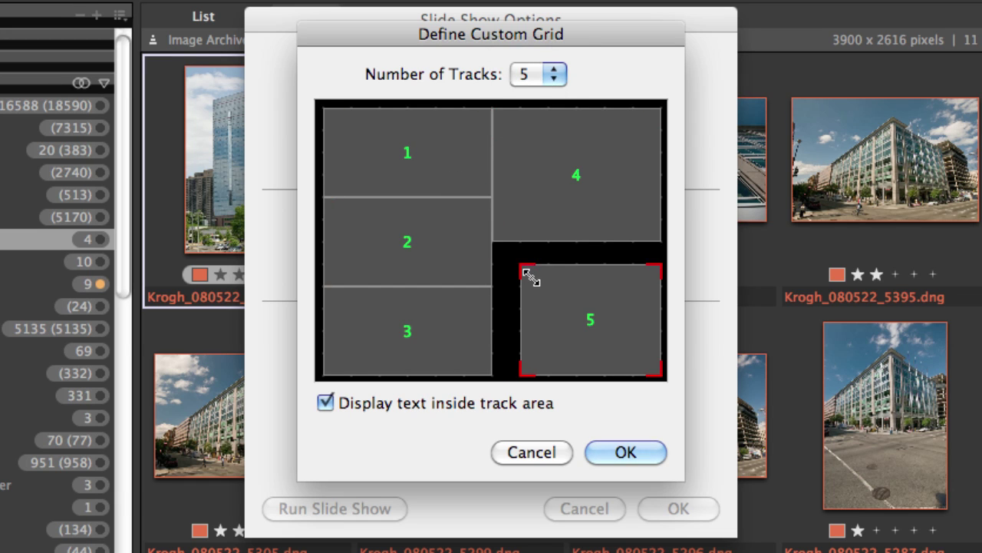
left_click(534, 451)
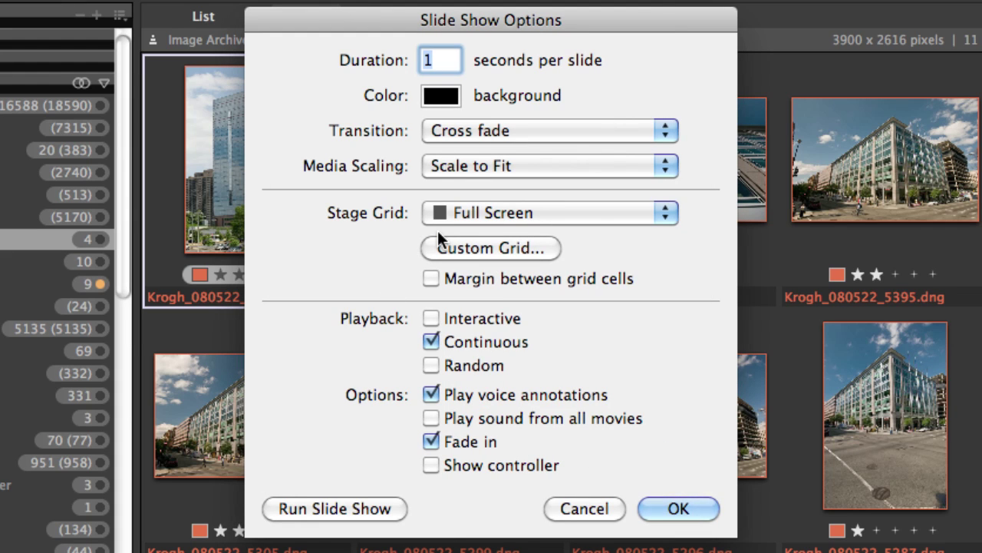
left_click(431, 317)
Turn Interactive playback back off in Slide Show Options
left_click(430, 317)
Run and pause the slide show, then set the fifth playlist image to display for a set duration
left_click(369, 508)
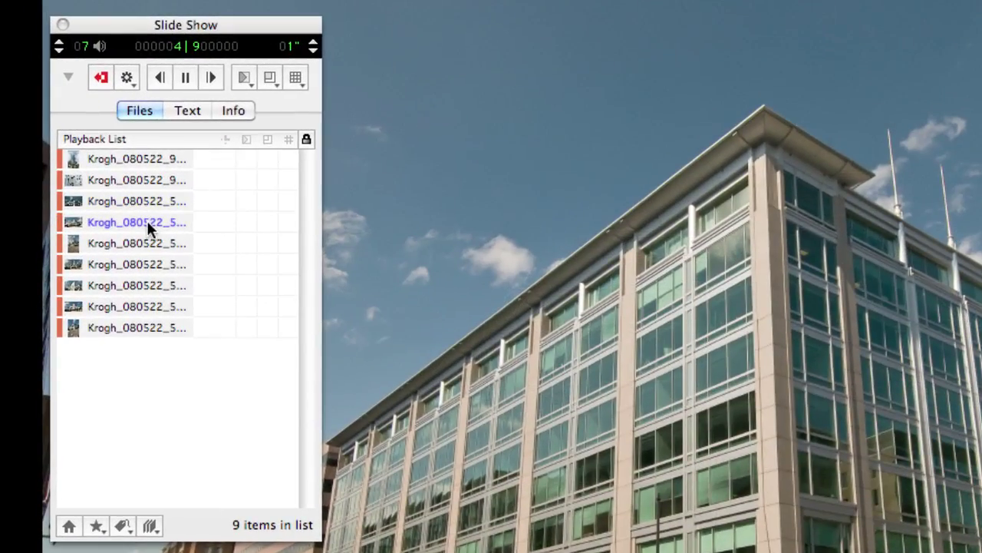
left_click(185, 77)
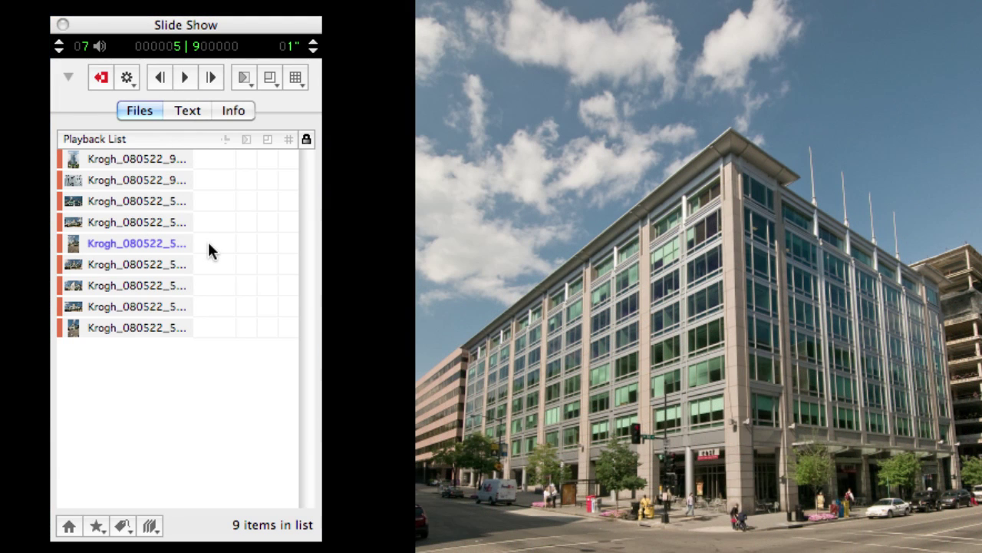
left_click(166, 240)
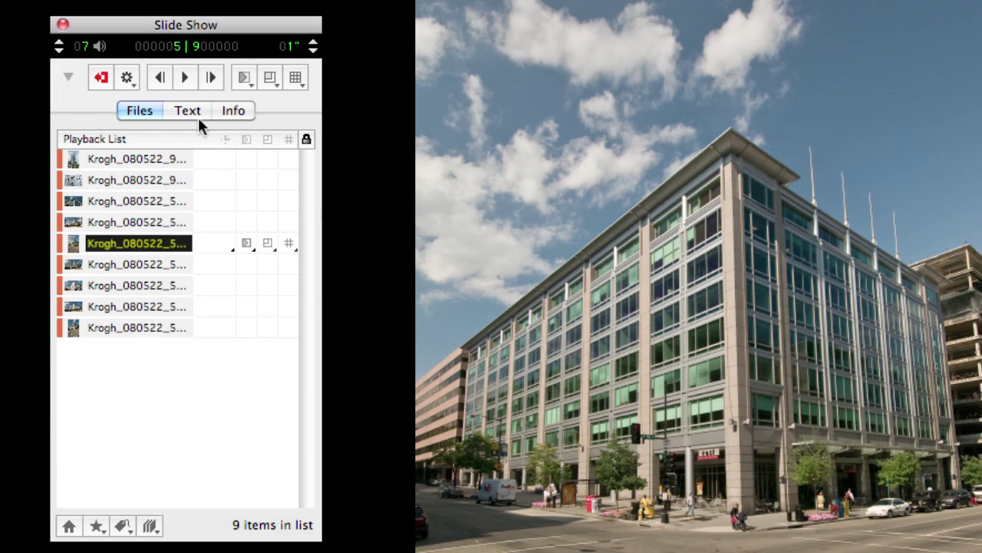
left_click(227, 253)
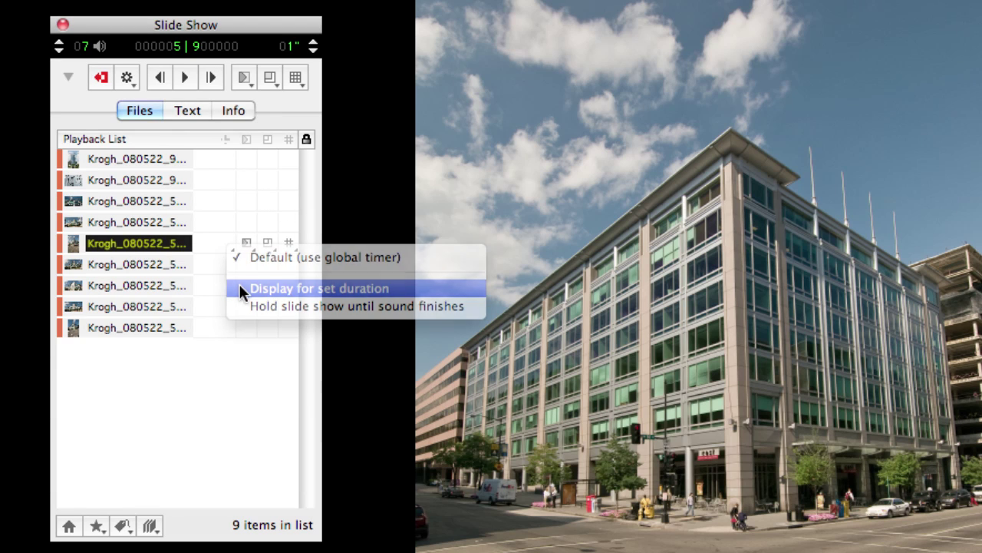
left_click(239, 286)
Review the fifth image's transition, scaling and layout grid choices, leaving them unchanged
left_click(249, 242)
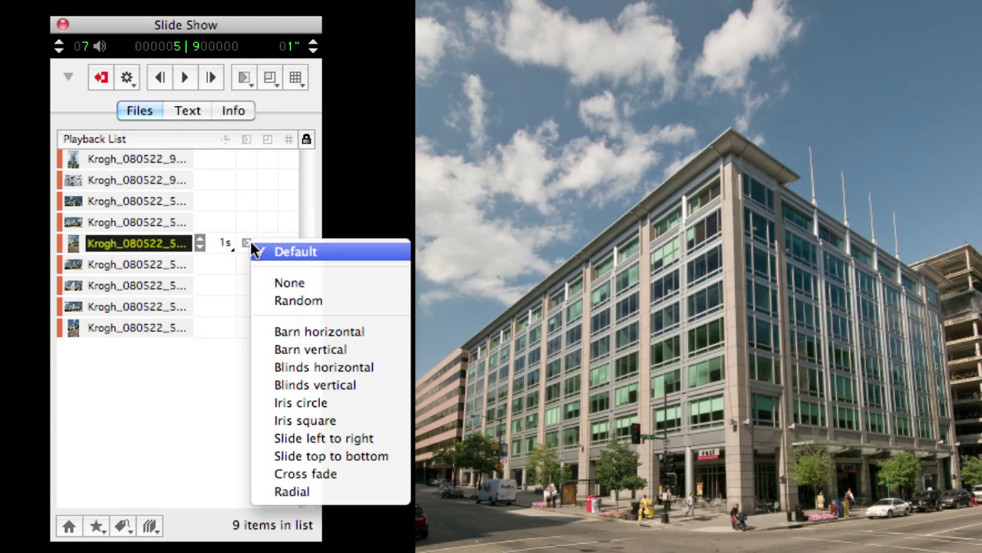
left_click(233, 264)
left_click(268, 246)
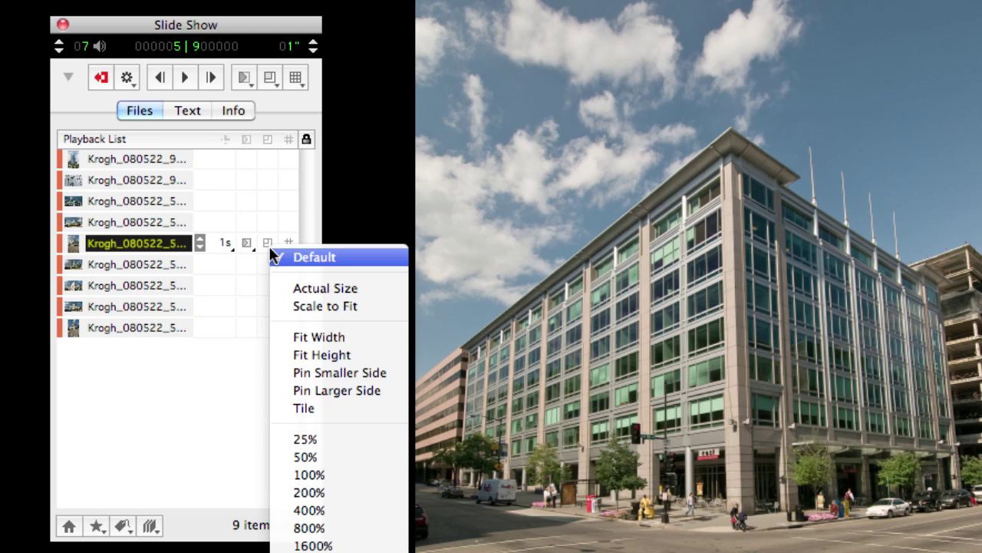
left_click(213, 322)
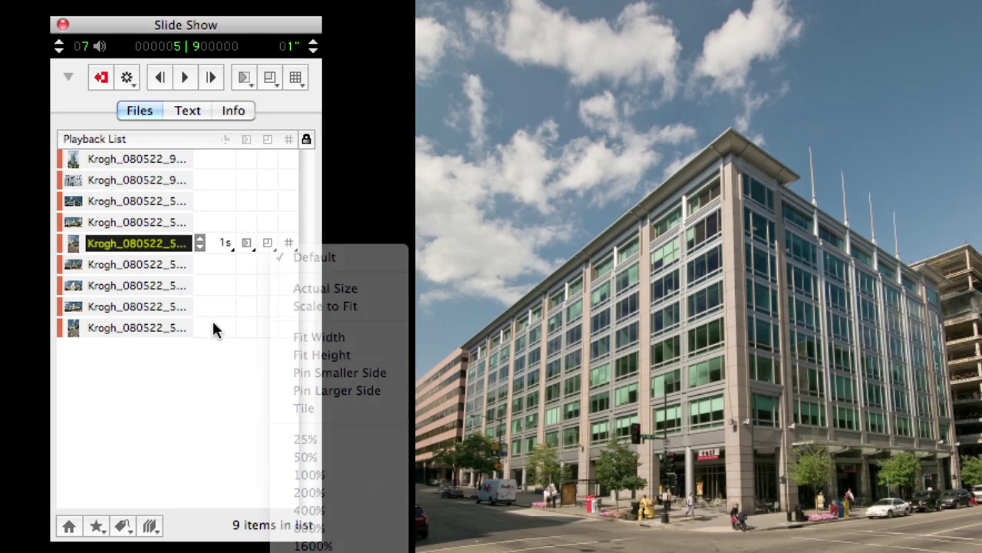
left_click(291, 244)
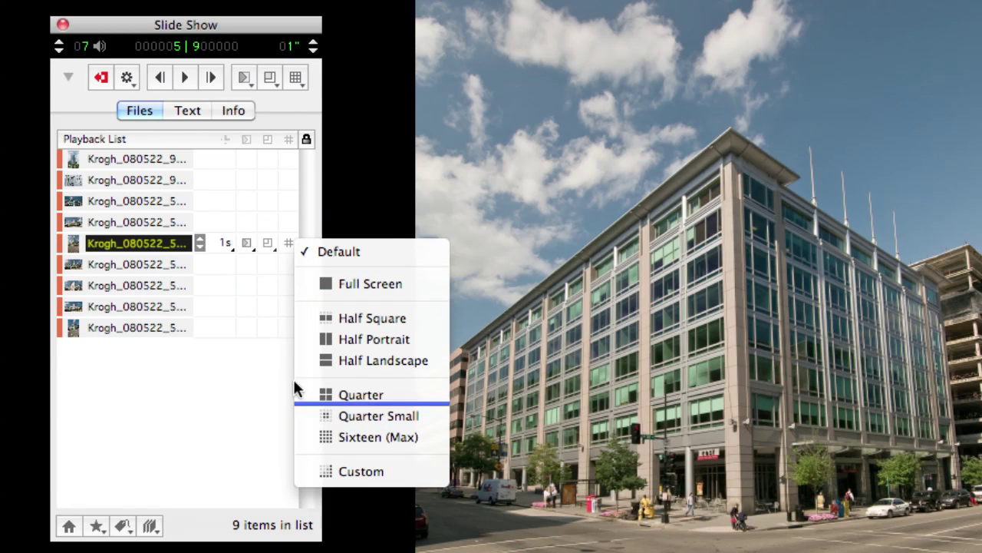
left_click(247, 341)
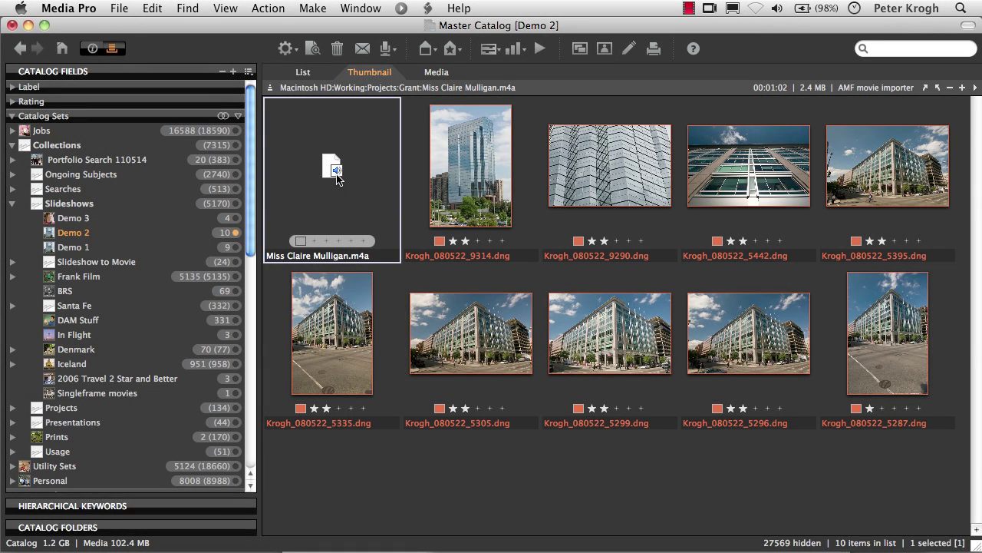
Put the .m4a audio file first in Demo 2 and run the slide show with it
left_click_drag(341, 176, 519, 191)
left_click_drag(318, 201, 276, 199)
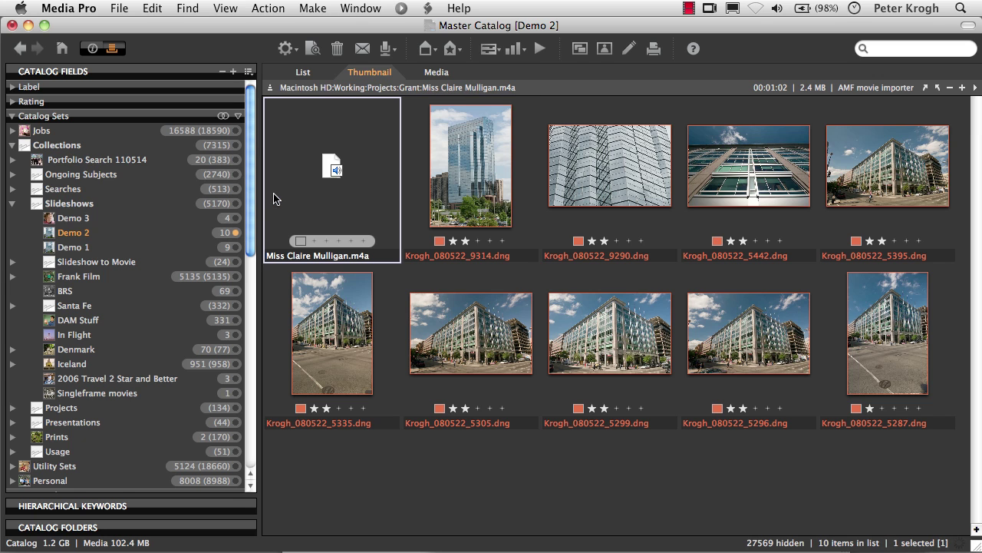
left_click(309, 8)
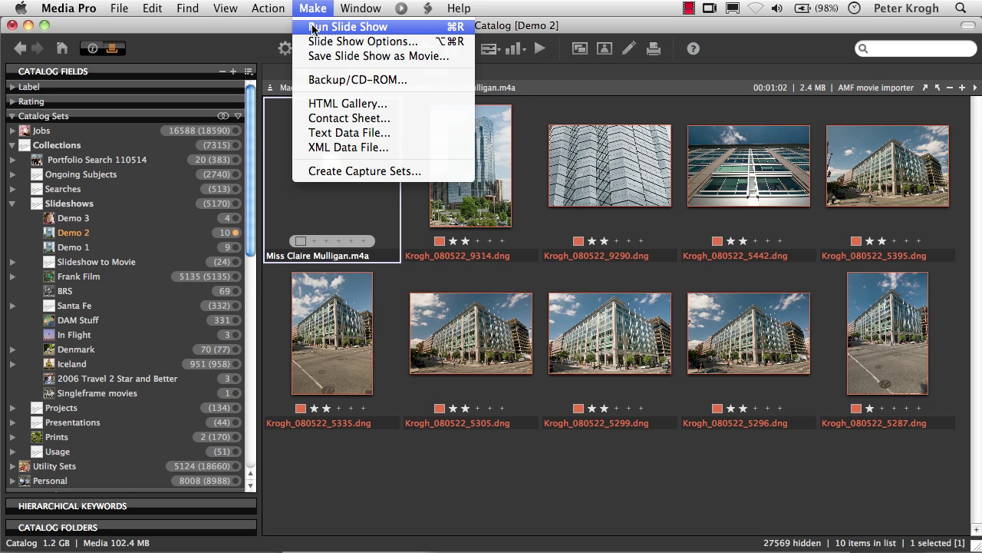
left_click(313, 29)
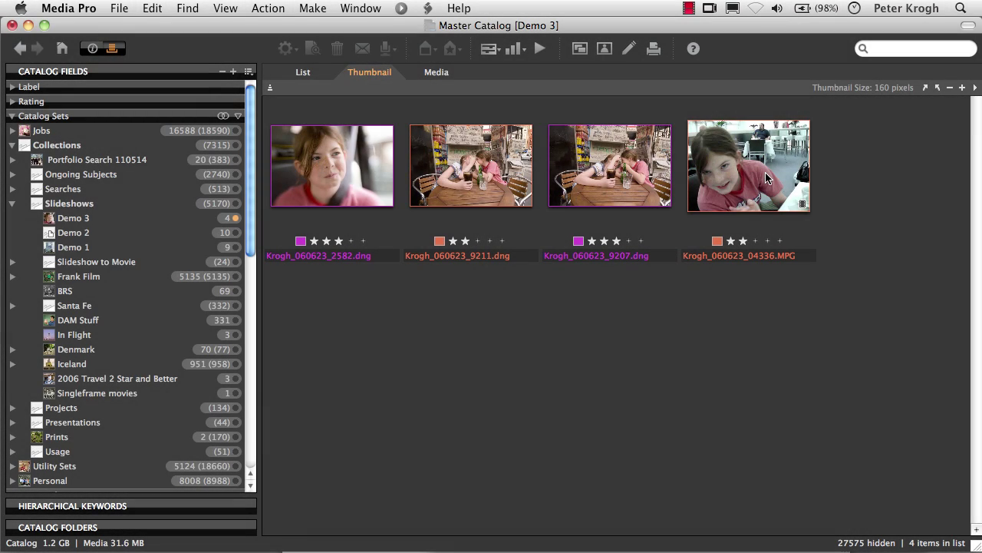
Run the Demo 3 slide show from its first photo, then choose Save Slide Show as Movie
left_click(360, 185)
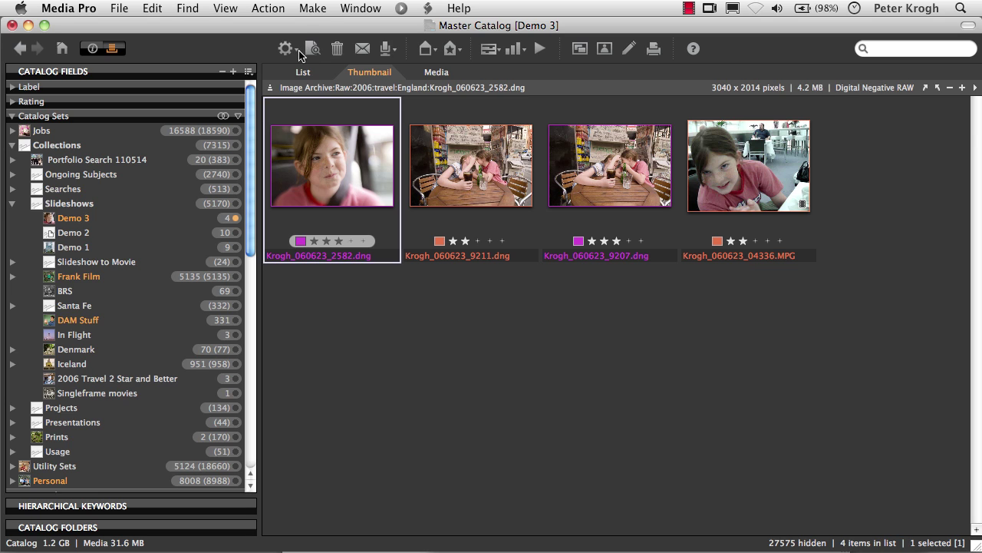
left_click(310, 10)
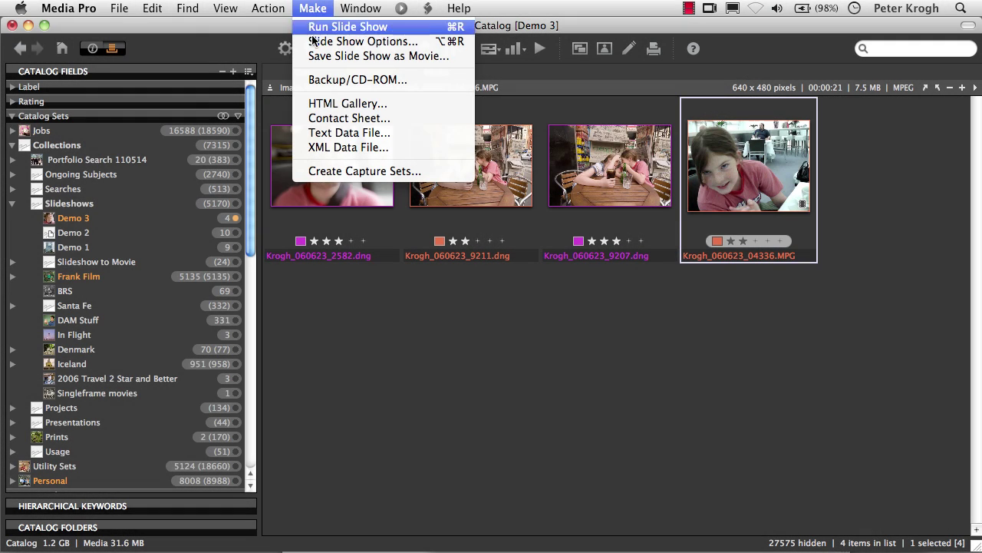
left_click(318, 57)
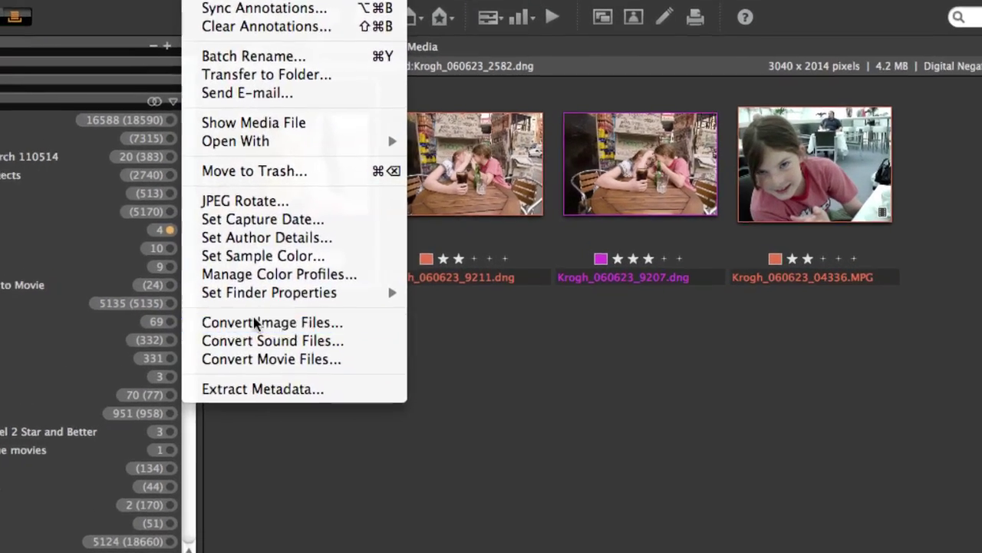
In Convert Image Files keep JPEG output and scale the size to fit 1200×1200
left_click(256, 322)
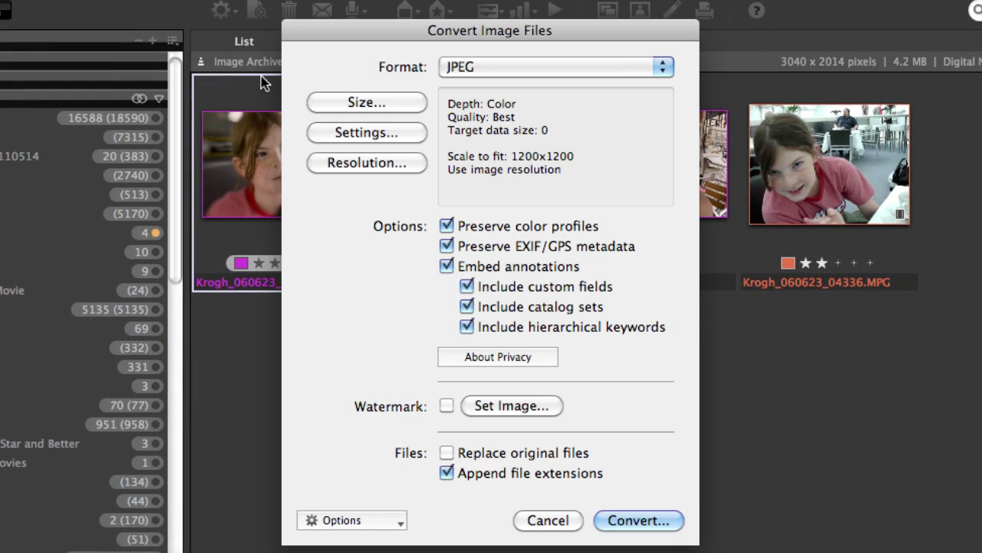
left_click(454, 68)
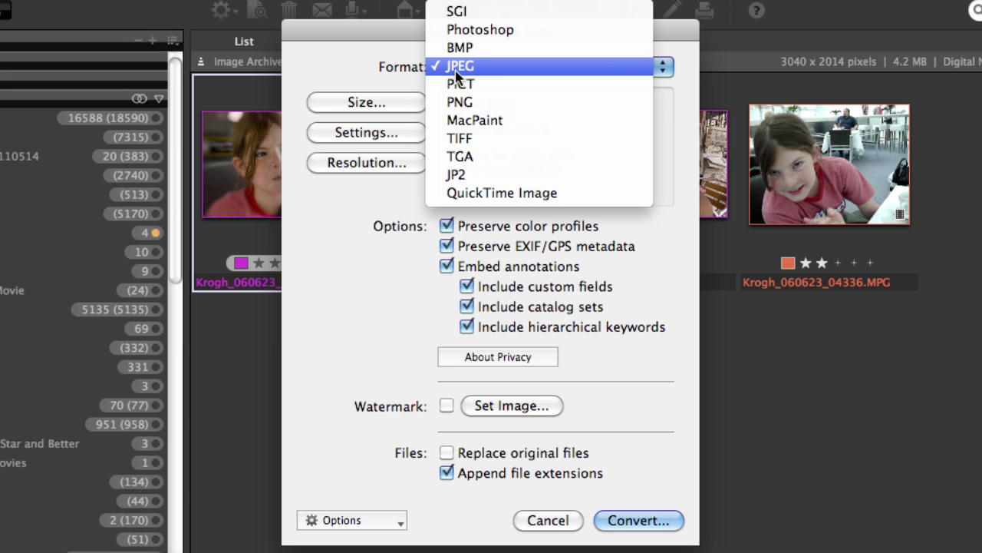
left_click(401, 9)
left_click(345, 105)
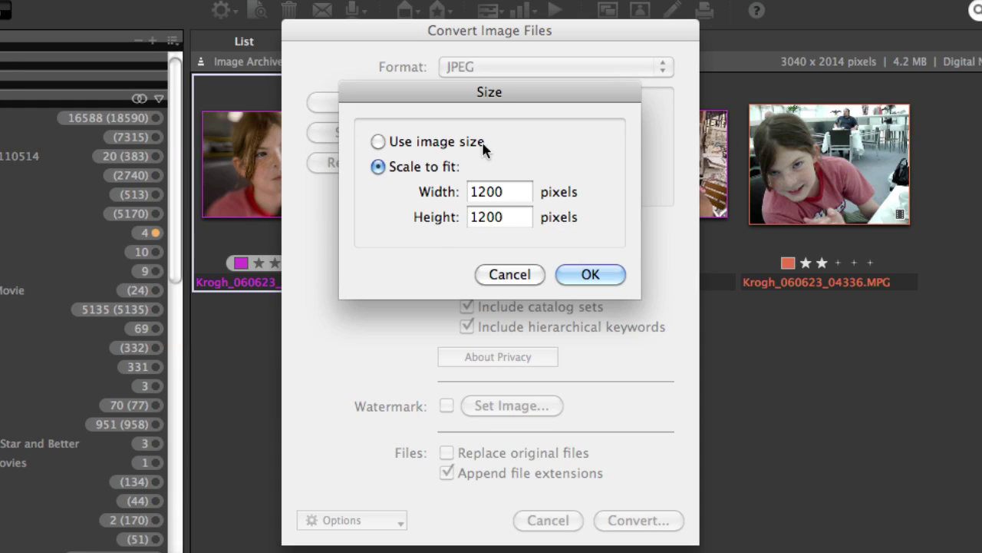
left_click(386, 141)
left_click(379, 166)
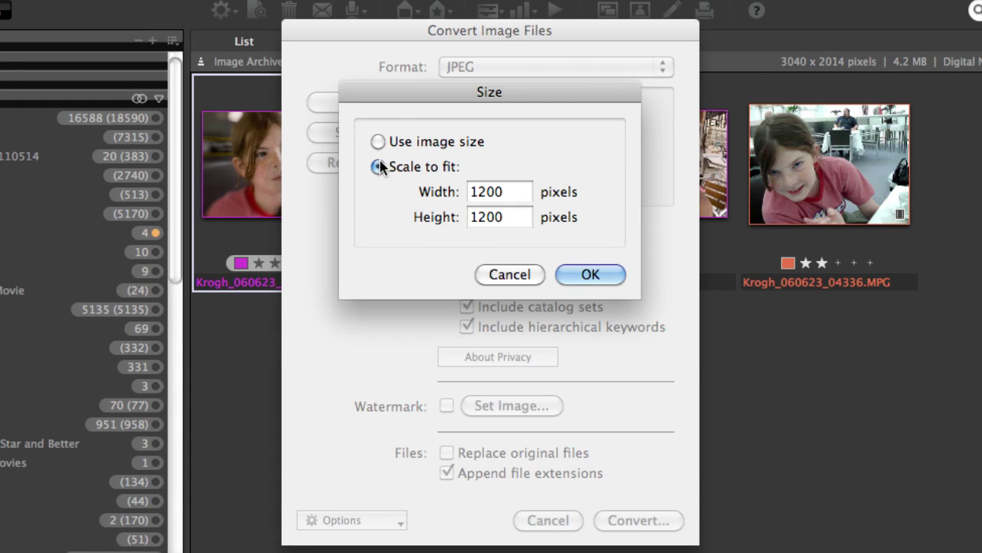
left_click(614, 275)
Set JPEG quality to Best with Color depth, leaving the output resolution unchanged
left_click(344, 134)
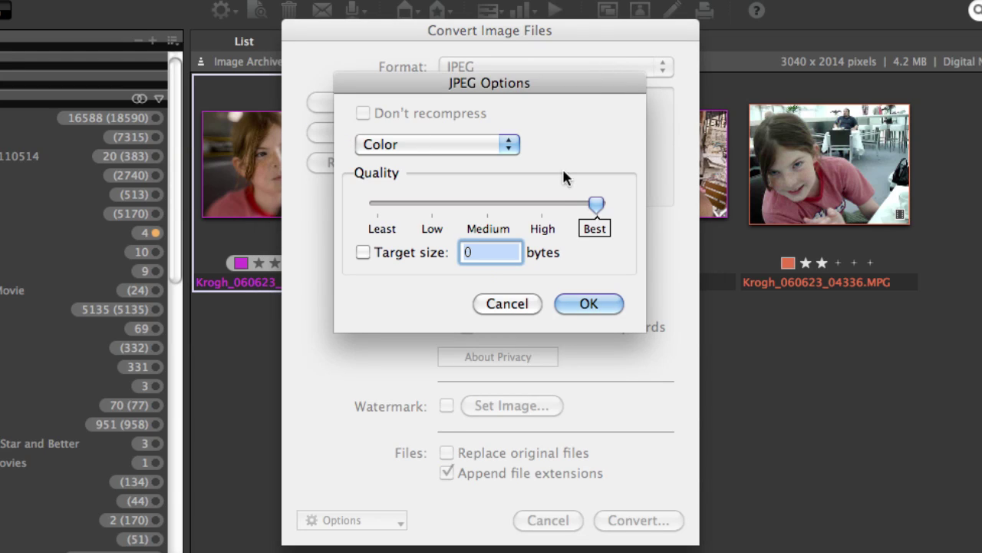
left_click_drag(596, 205, 626, 194)
left_click(456, 145)
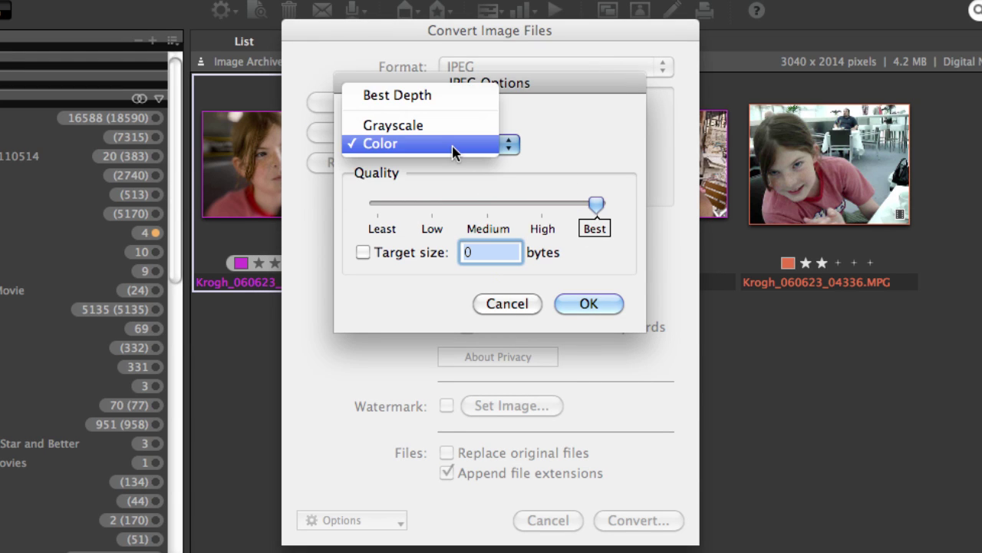
left_click(585, 133)
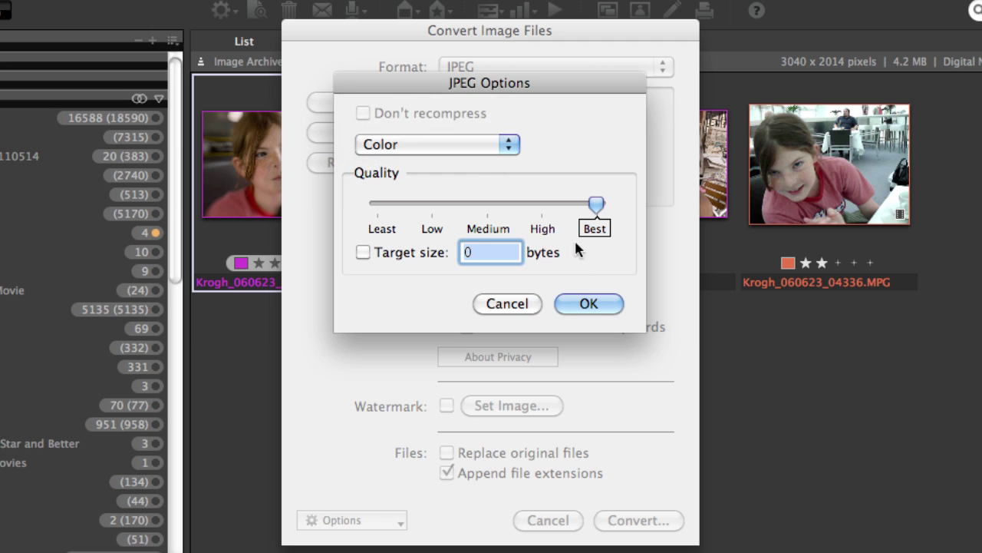
left_click(588, 304)
left_click(389, 164)
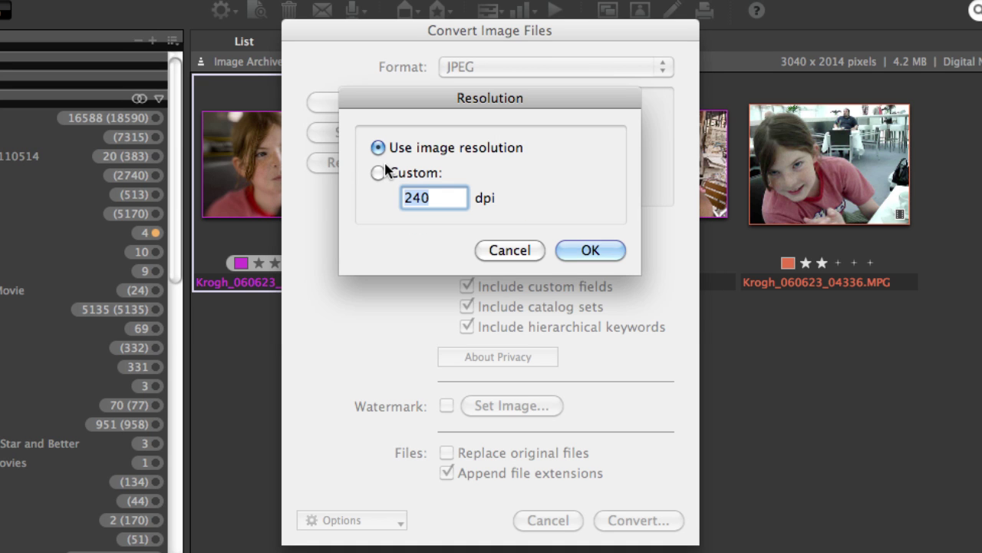
left_click(510, 250)
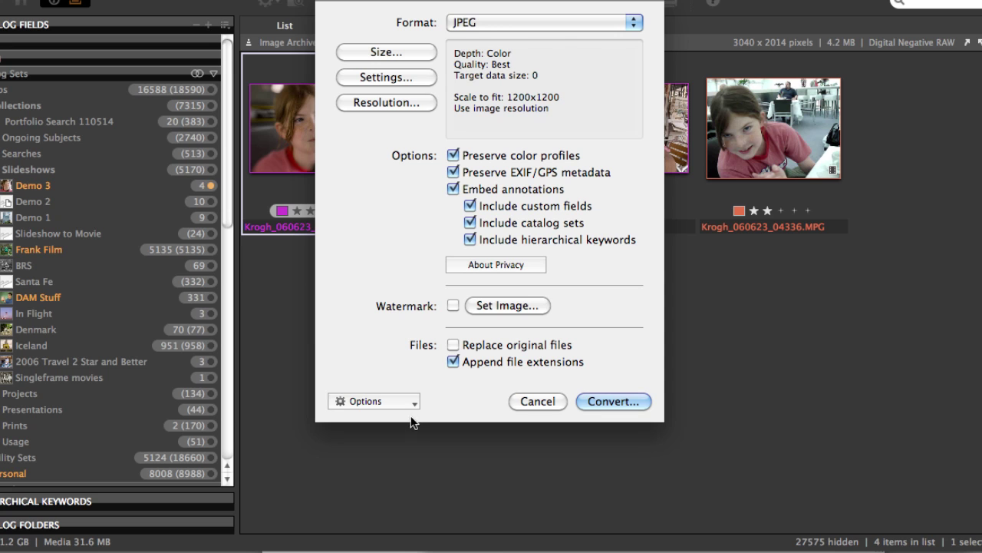
Load the TIFF – Full Size conversion preset from the Options menu
left_click(413, 401)
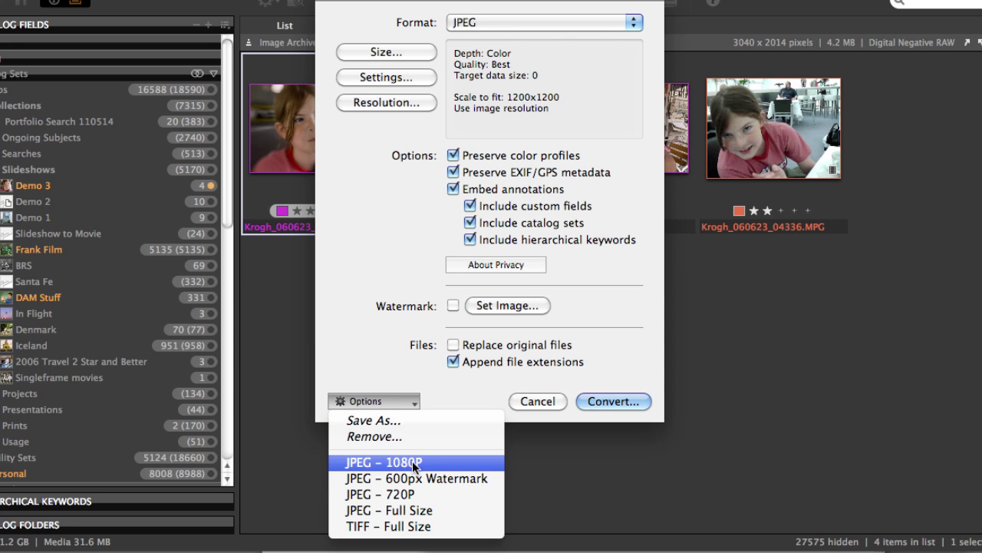
left_click(408, 526)
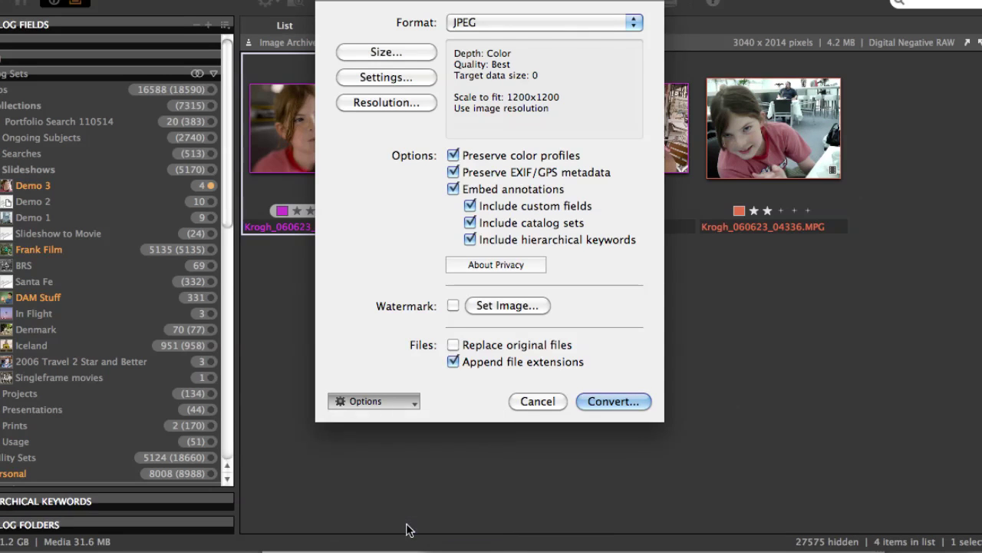